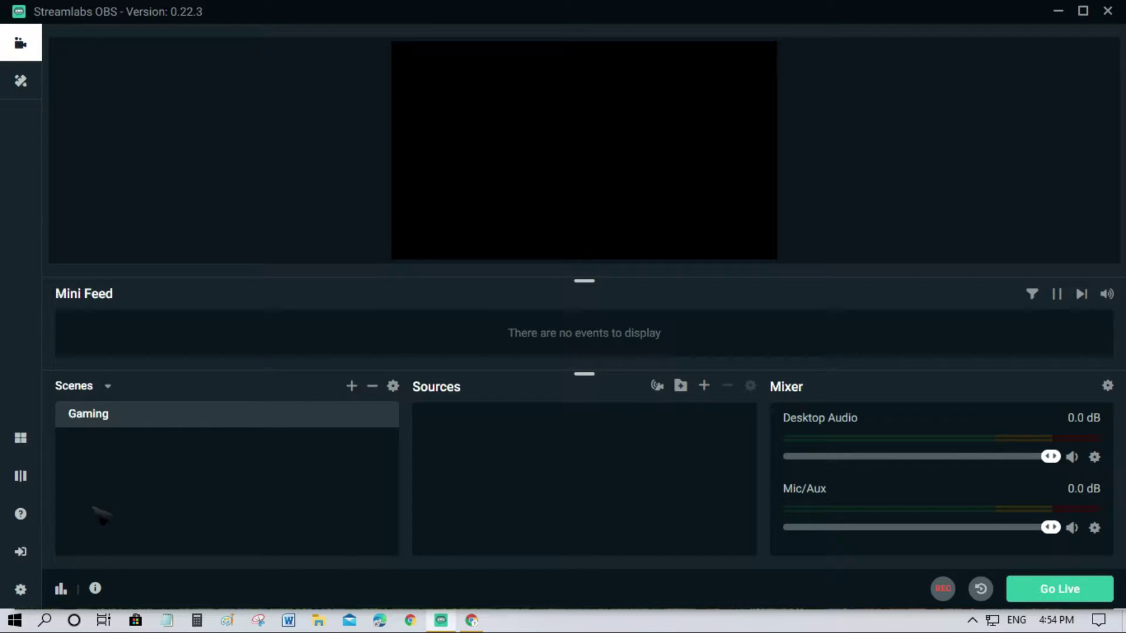
Step: Sign in to Streamlabs OBS with the previously linked Facebook account
{"action": "left_click", "coordinate": [26, 555]}
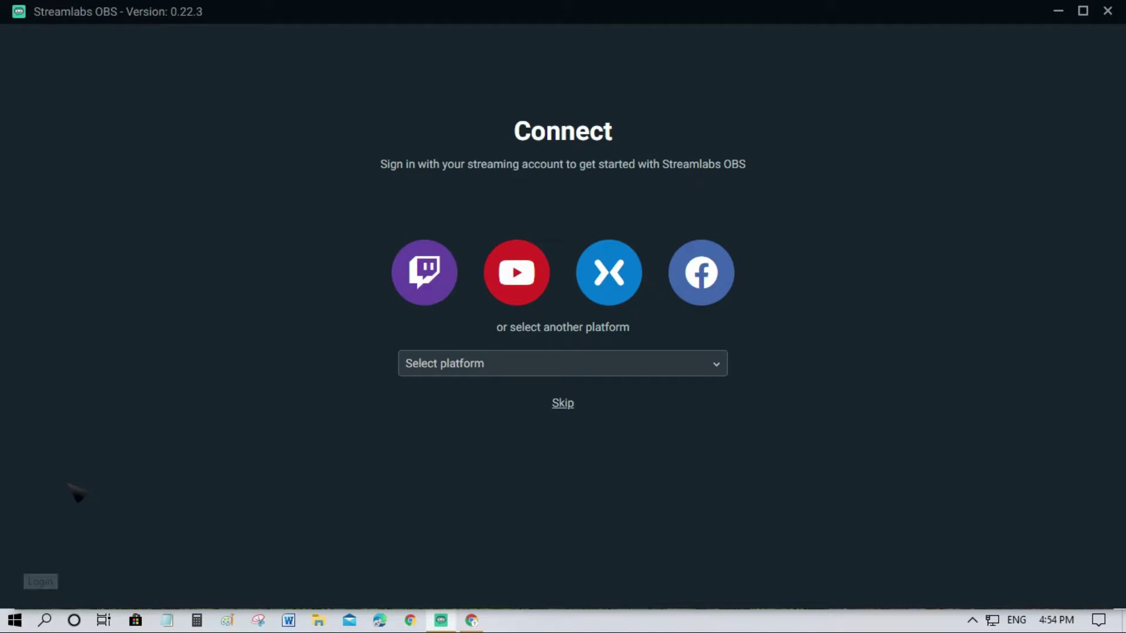
{"action": "left_click", "coordinate": [710, 292]}
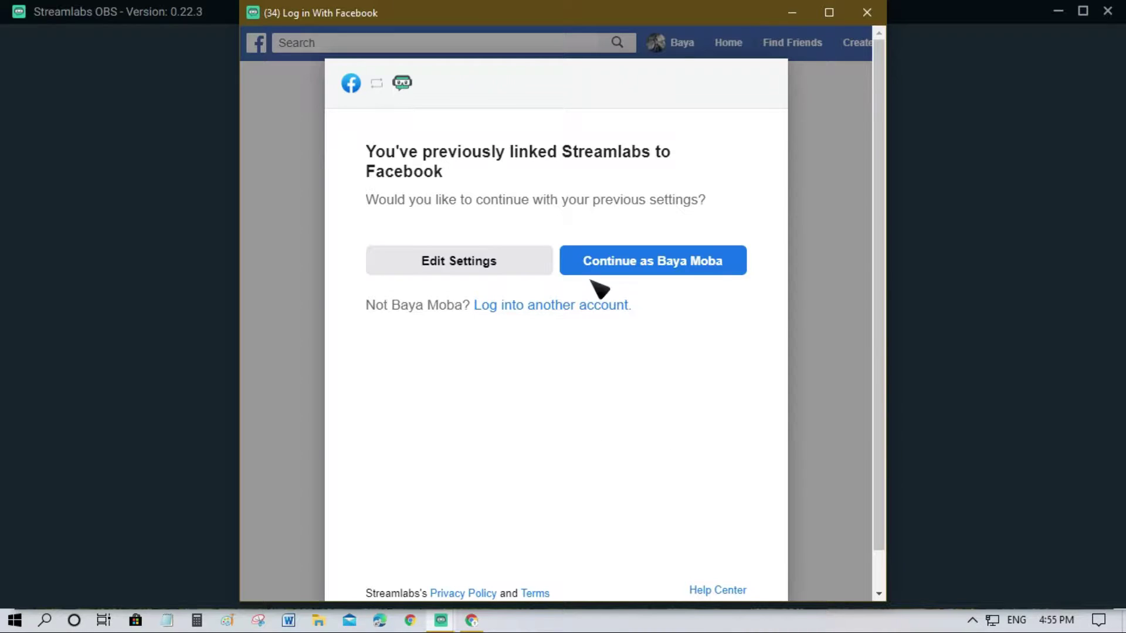
{"action": "left_click_drag", "start_coordinate": [659, 17], "coordinate": [629, 23]}
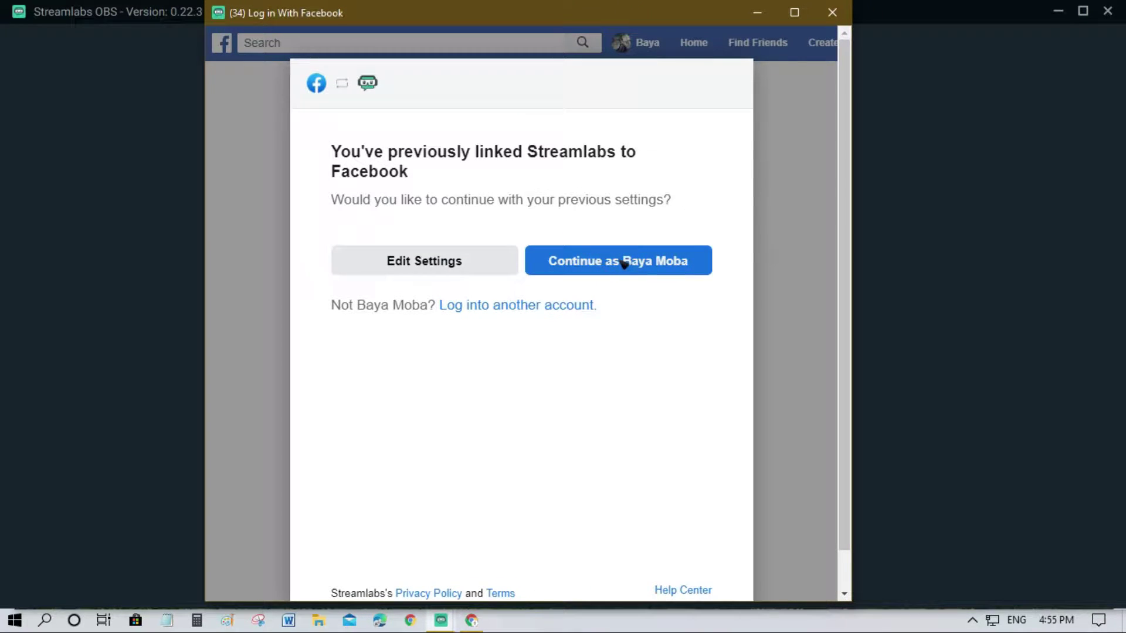
{"action": "left_click", "coordinate": [606, 272]}
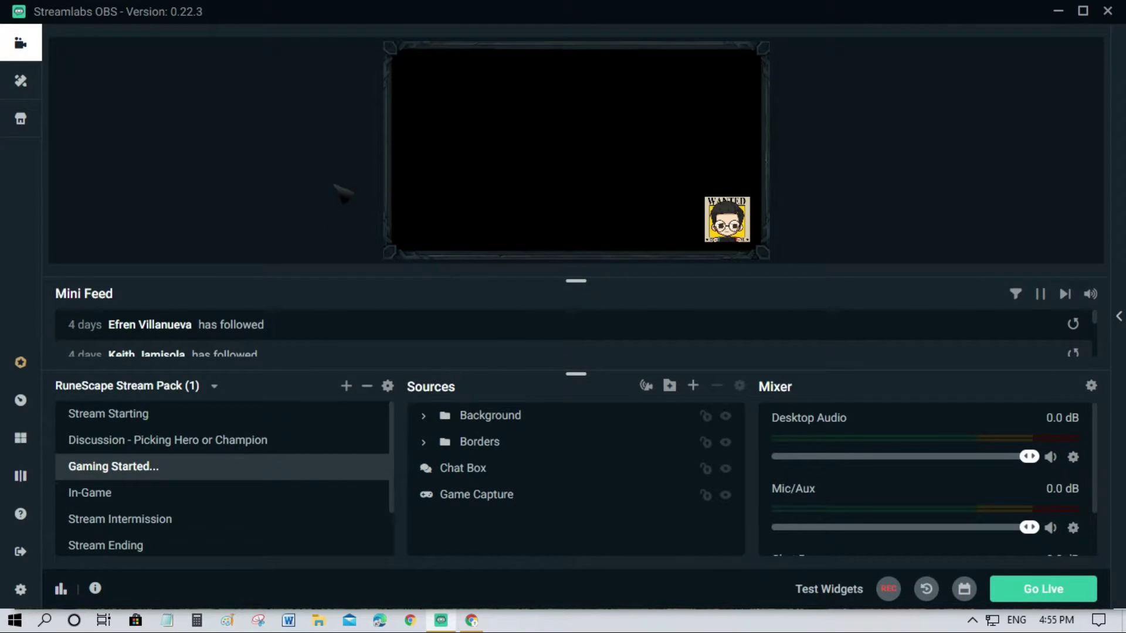
Step: Switch the scene collection to 'Predator [Red] - by Nerd or Die'
{"action": "left_click", "coordinate": [188, 388]}
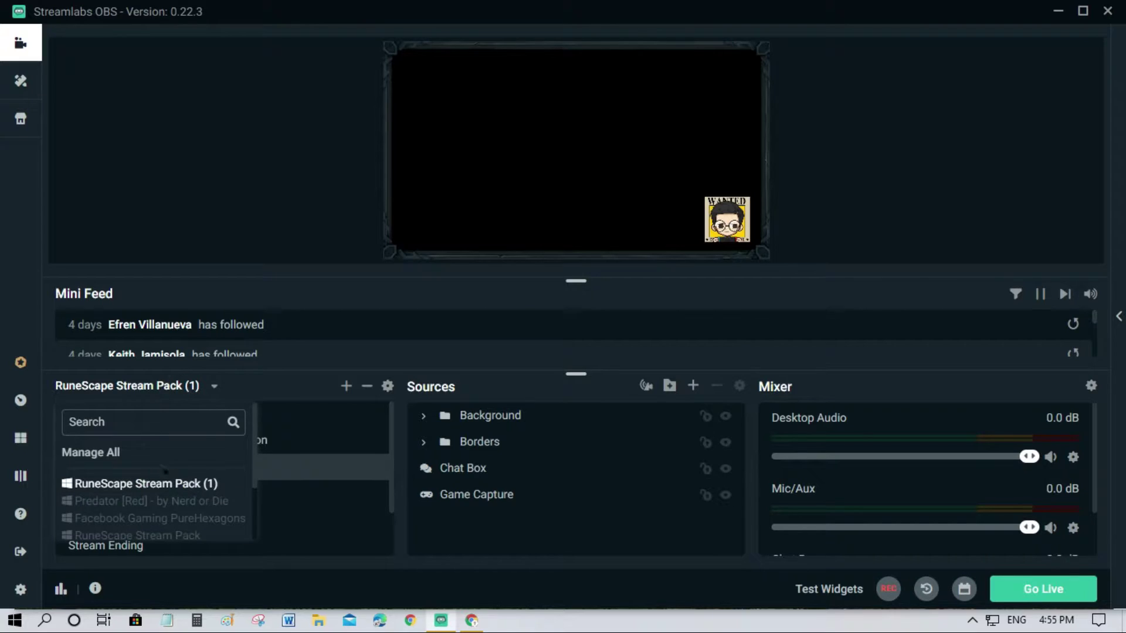
{"action": "scroll", "coordinate": [160, 433], "scroll_direction": "down", "scroll_amount": 3}
{"action": "left_click", "coordinate": [154, 423]}
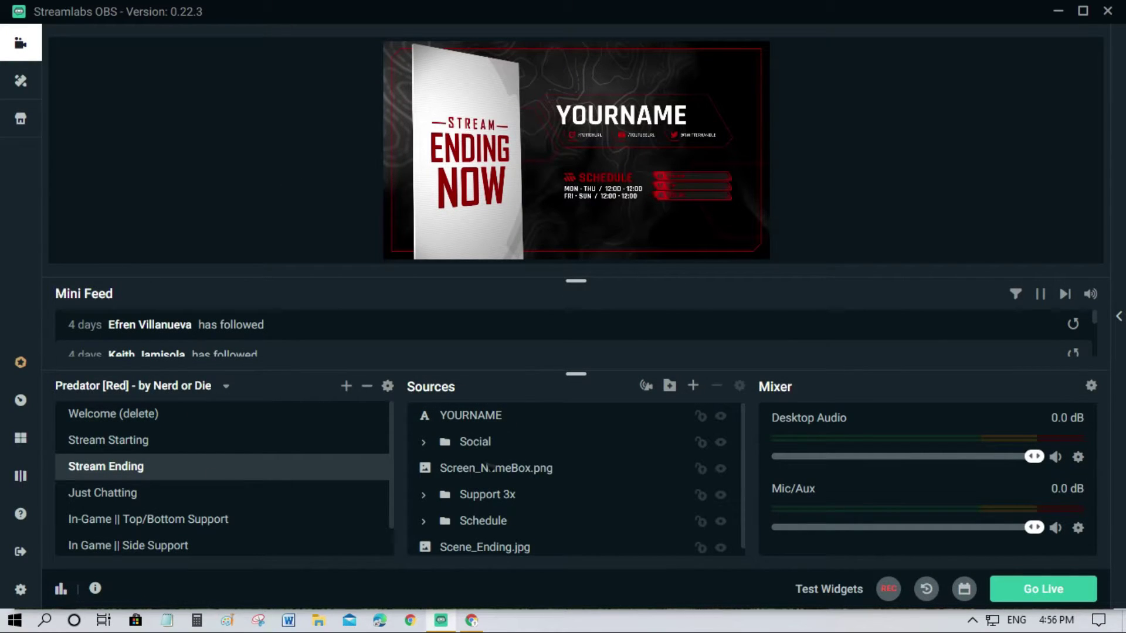
Step: Preview the Just Chatting, Stream Ending and Stream Starting scenes, finishing on Just Chatting
{"action": "left_click", "coordinate": [128, 496]}
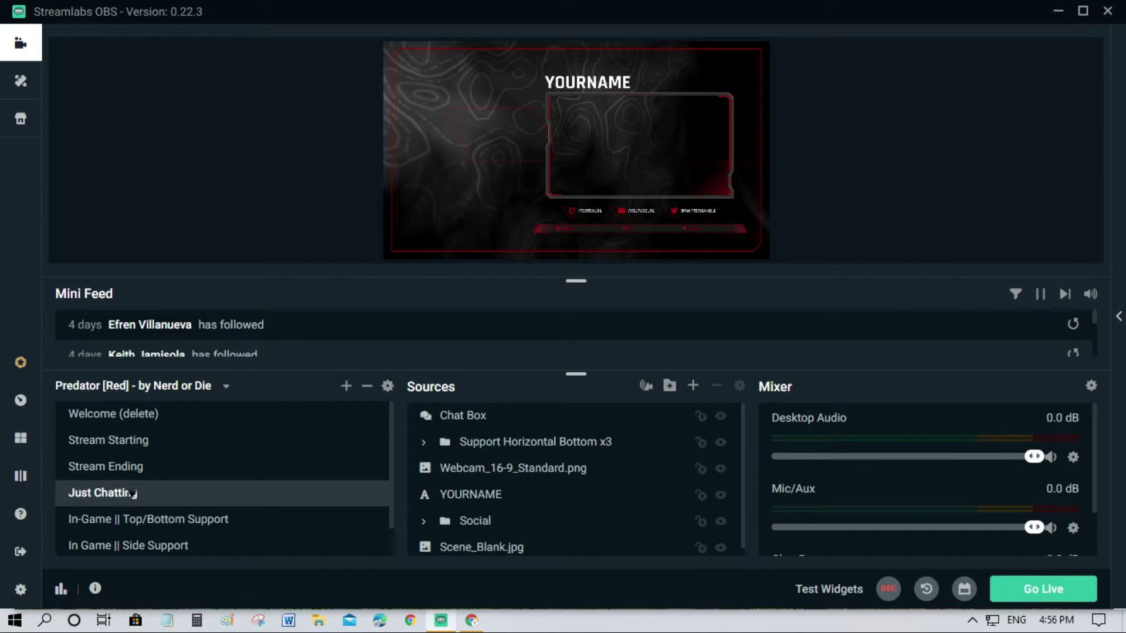
{"action": "left_click", "coordinate": [126, 465]}
{"action": "left_click", "coordinate": [117, 443]}
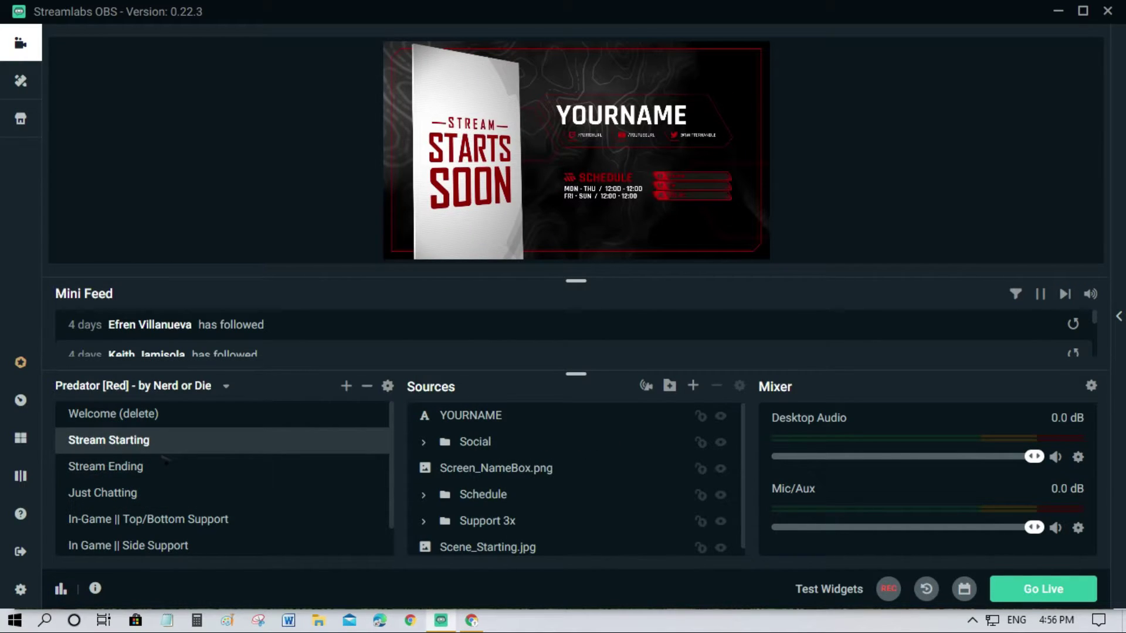
{"action": "scroll", "coordinate": [112, 458], "scroll_direction": "down", "scroll_amount": 1}
{"action": "left_click", "coordinate": [106, 471]}
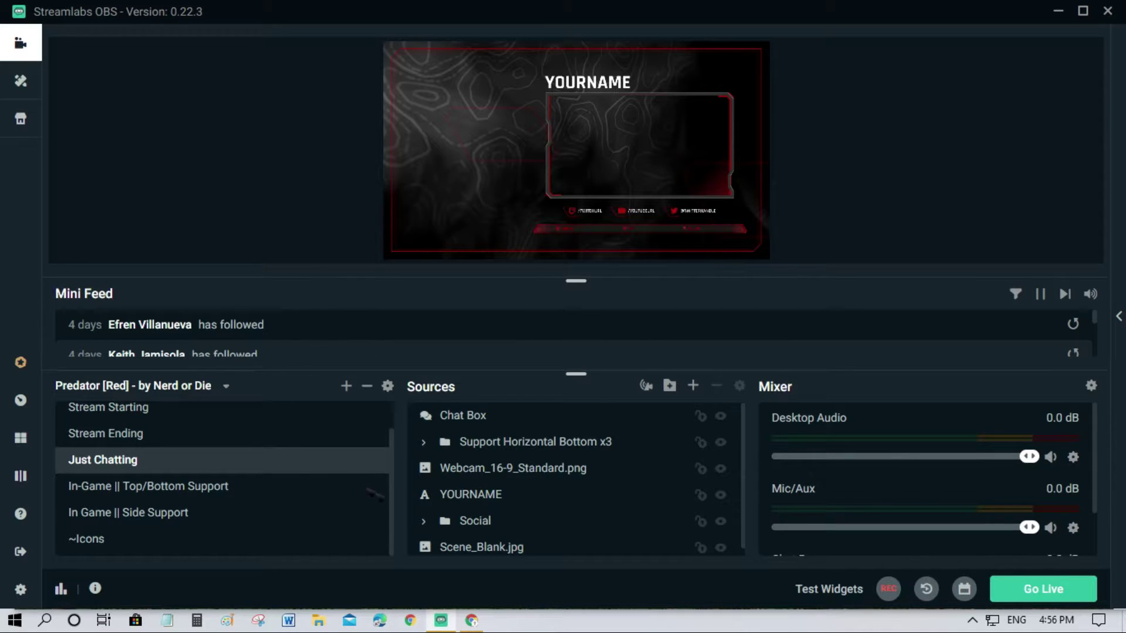
{"action": "scroll", "coordinate": [267, 494], "scroll_direction": "up", "scroll_amount": 1}
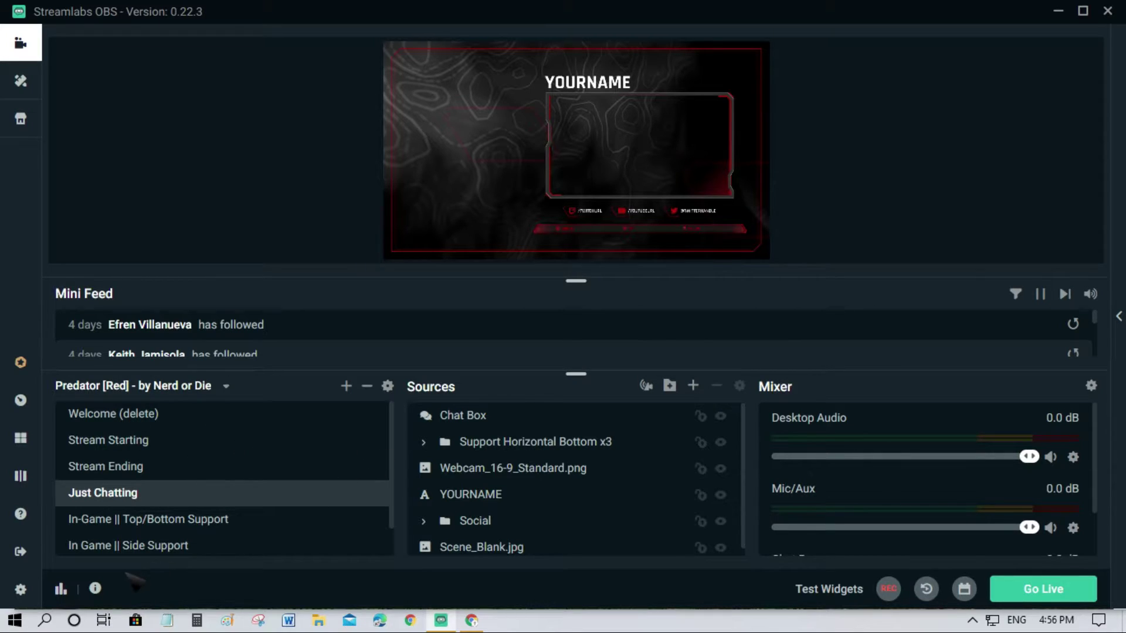
Step: Open Settings on the Scene Collections page and reposition the Settings window
{"action": "left_click", "coordinate": [21, 590]}
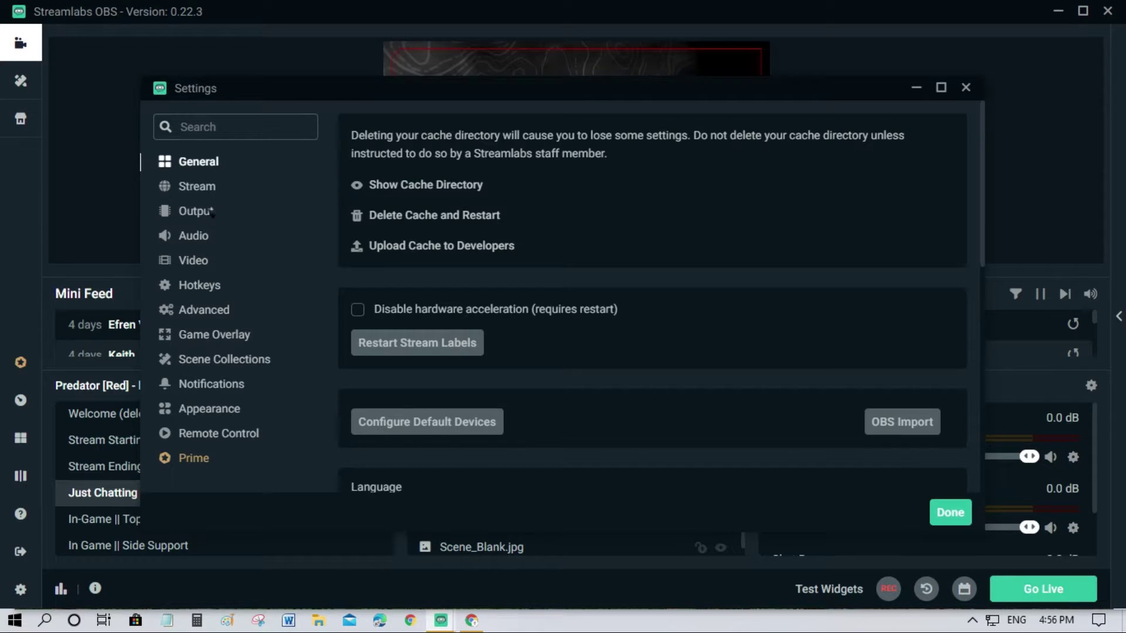
{"action": "left_click", "coordinate": [208, 359]}
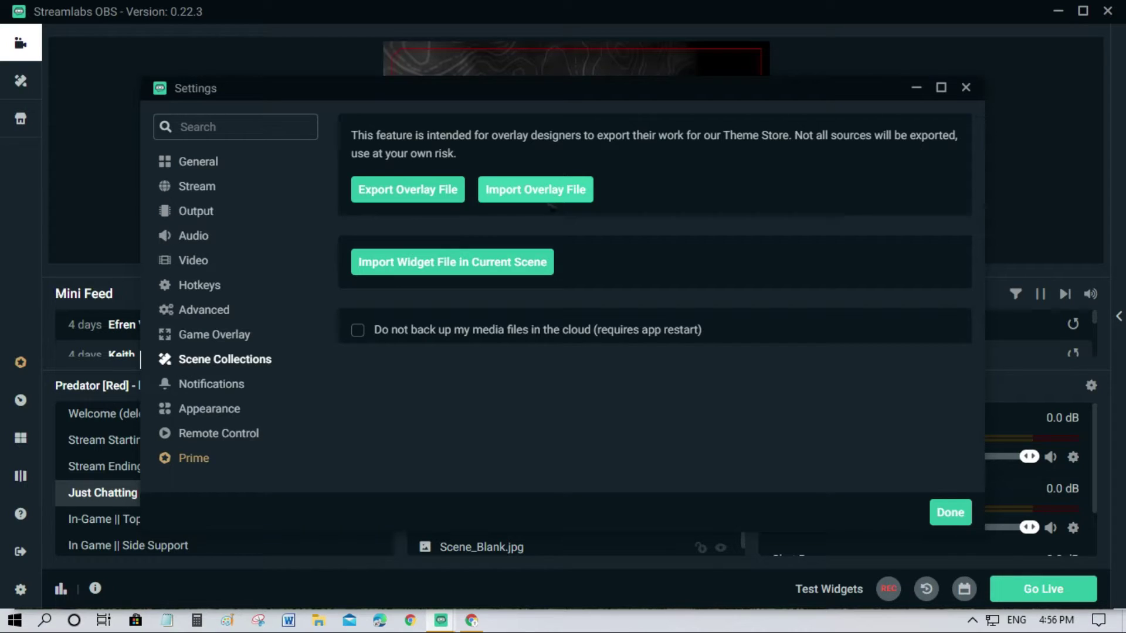
{"action": "mouse_move", "coordinate": [340, 91]}
{"action": "left_mouse_down"}
{"action": "mouse_move", "coordinate": [400, 115]}
{"action": "mouse_move", "coordinate": [350, 78]}
{"action": "left_mouse_up"}
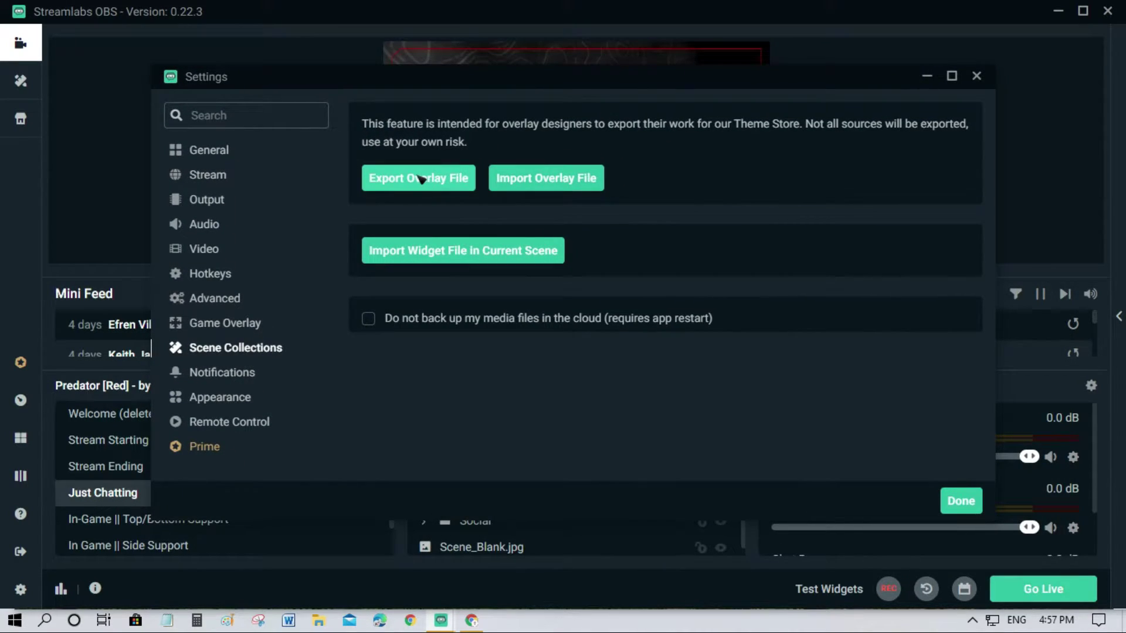
{"action": "left_click_drag", "start_coordinate": [390, 78], "coordinate": [505, 367]}
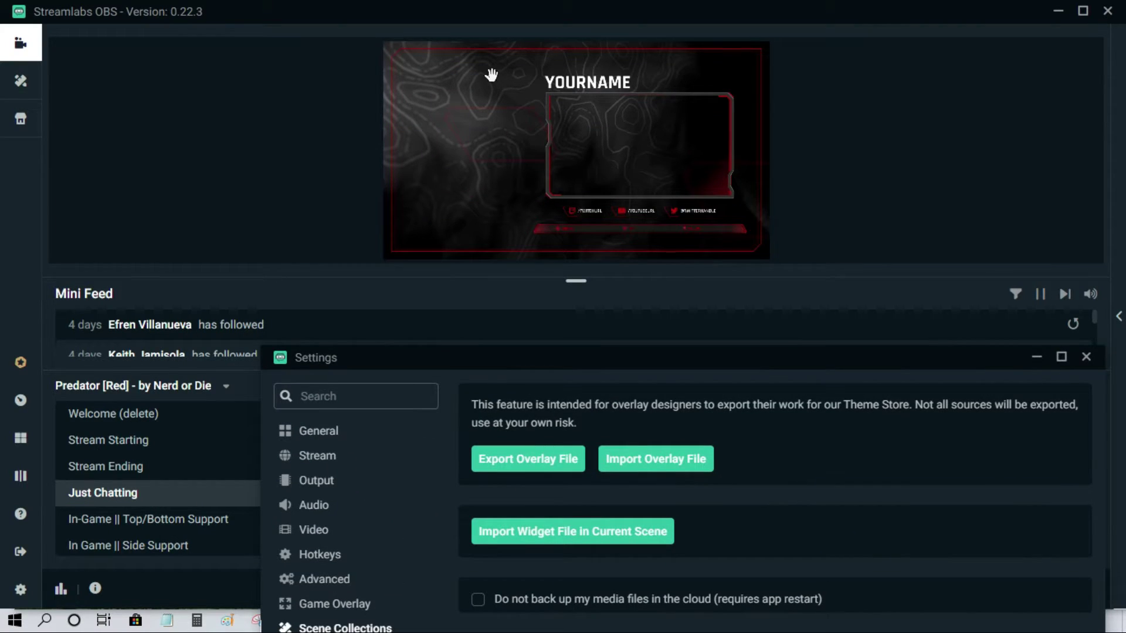
{"action": "left_click_drag", "start_coordinate": [375, 354], "coordinate": [332, 113]}
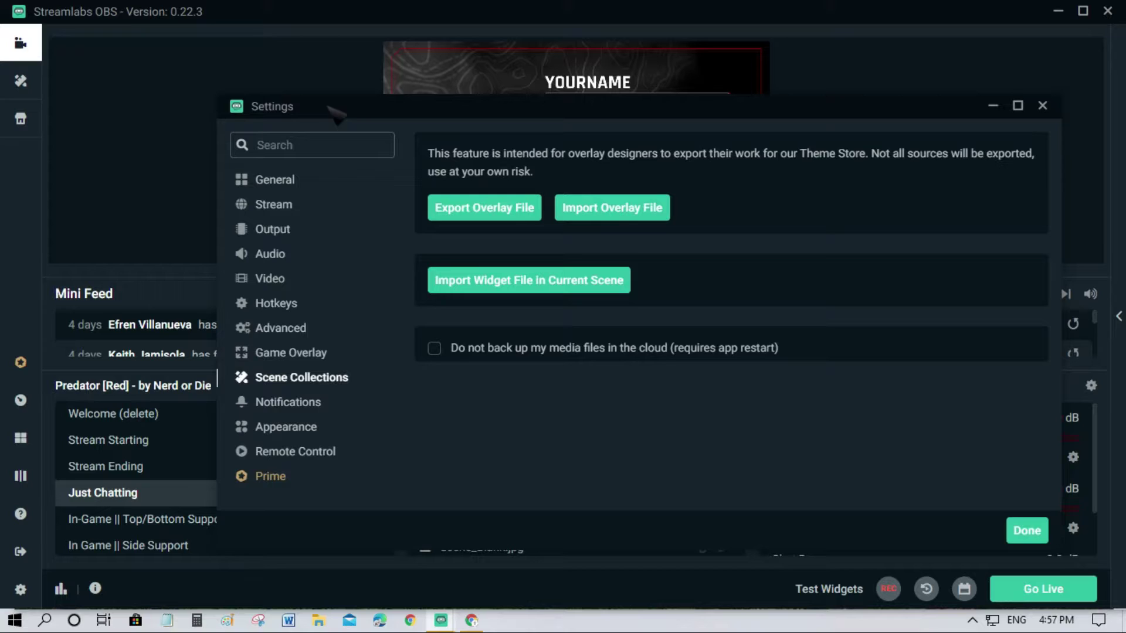
Step: Export the collection as 'Sample Overlay for Test.overlay', then close Settings
{"action": "left_click", "coordinate": [477, 208]}
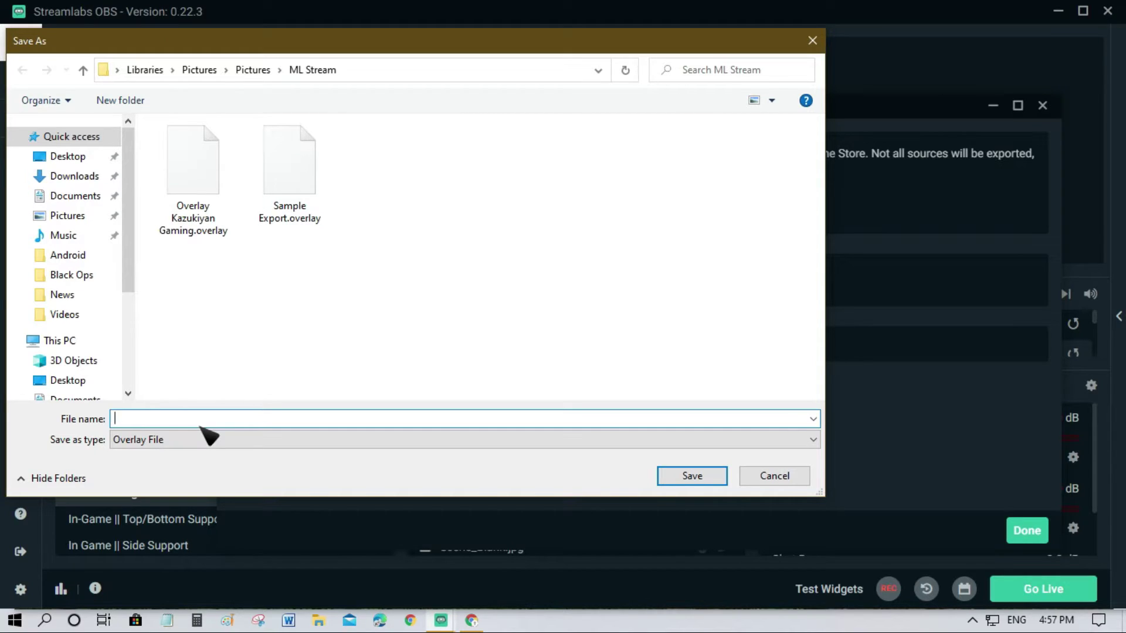
{"action": "type", "text": "Sample"}
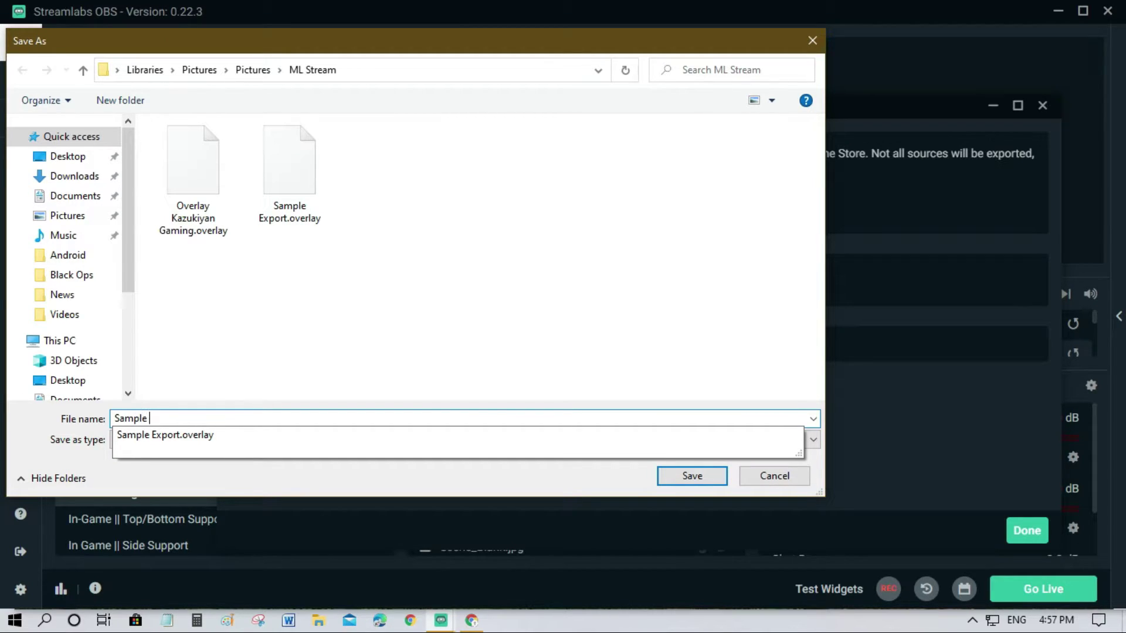
{"action": "type", "text": " Overl"}
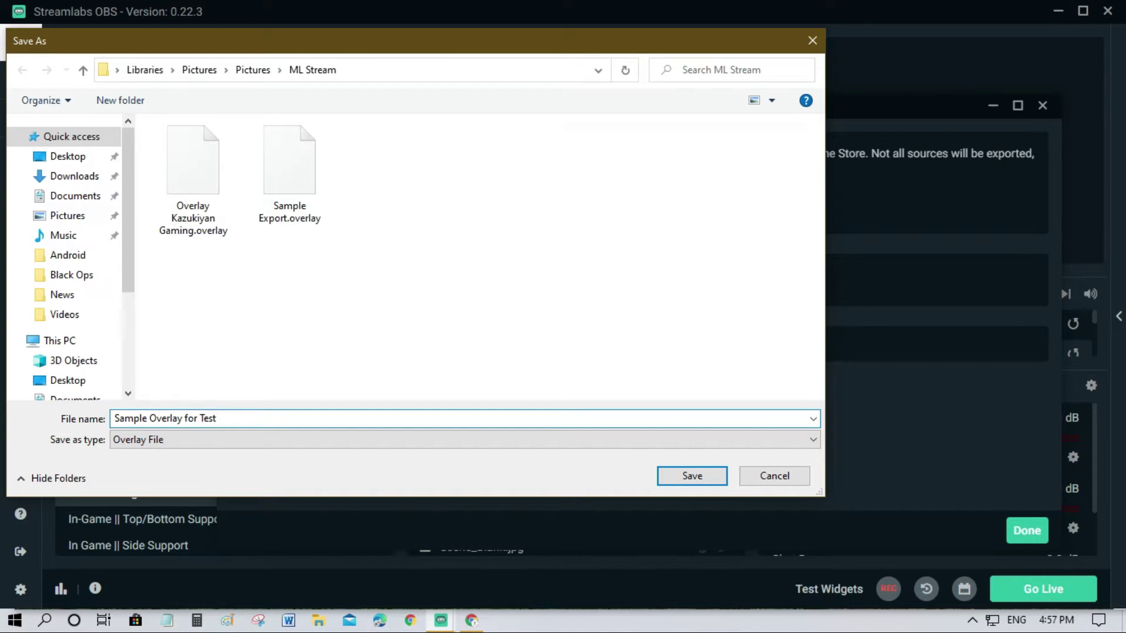
{"action": "type", "text": "ay for Test"}
{"action": "left_click", "coordinate": [692, 480]}
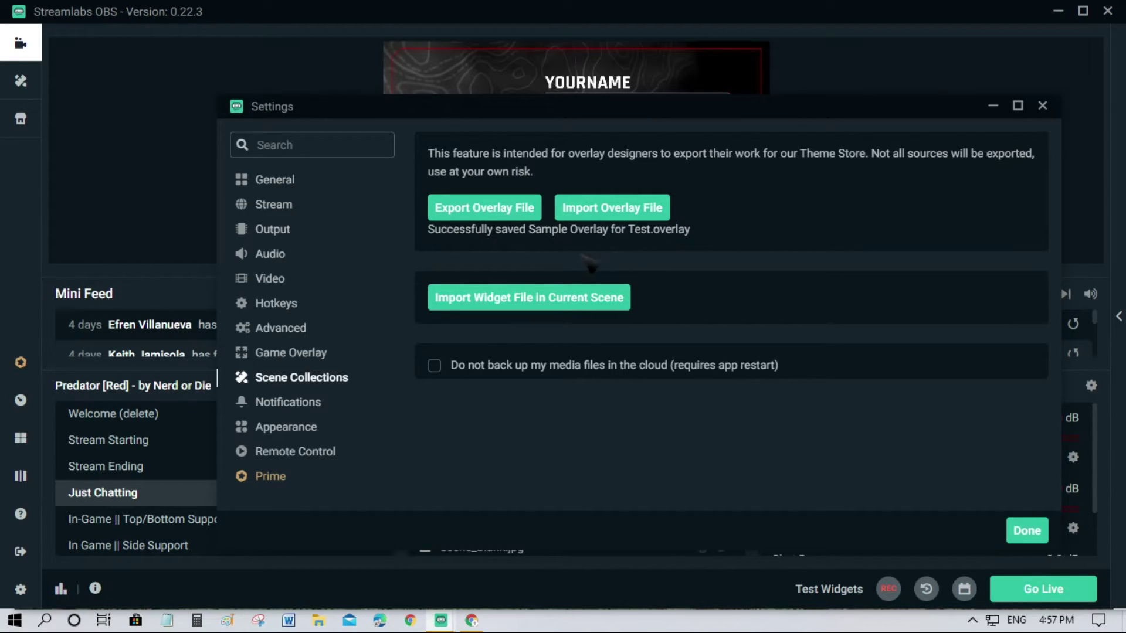
{"action": "left_click_drag", "start_coordinate": [616, 108], "coordinate": [562, 87]}
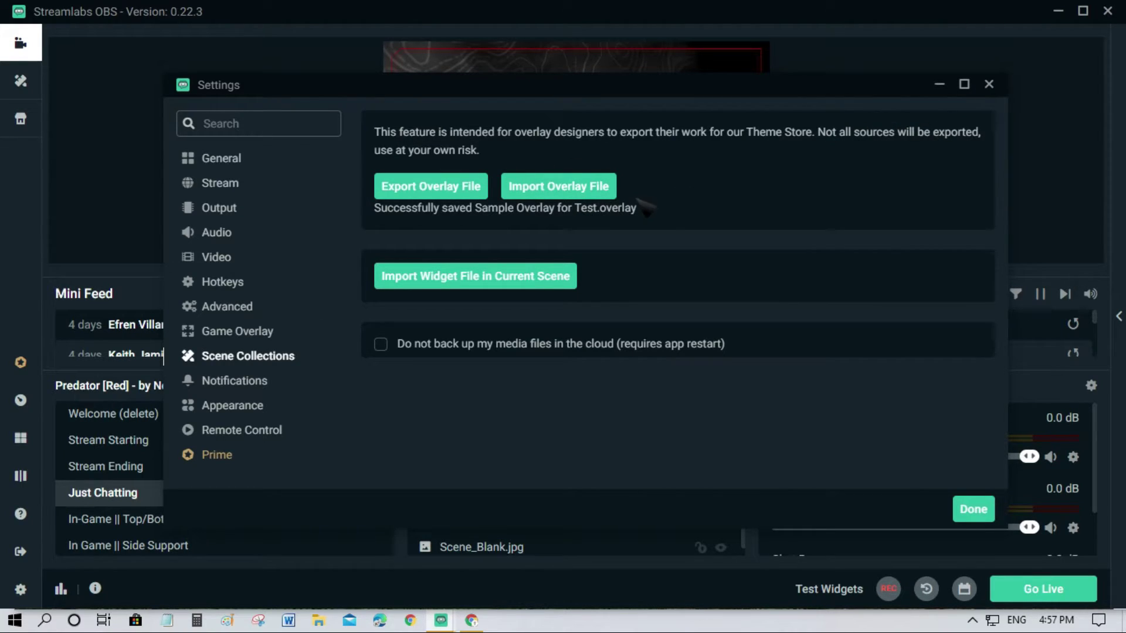
{"action": "left_click", "coordinate": [988, 84]}
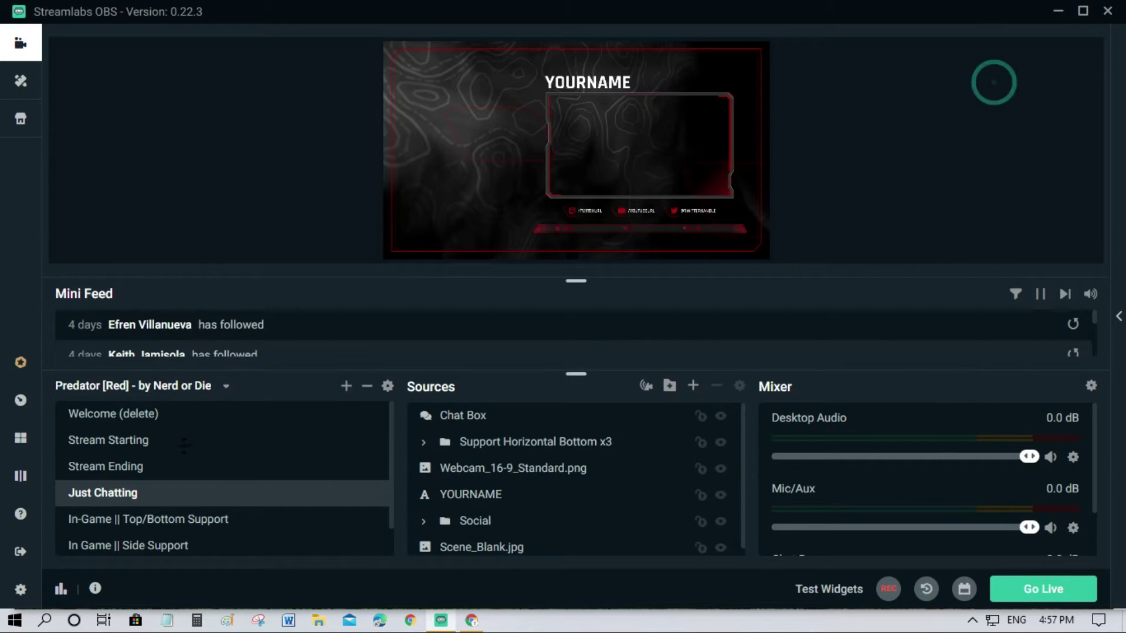
Step: Log out of the current account and return to the Connect sign-in screen
{"action": "left_click", "coordinate": [21, 551]}
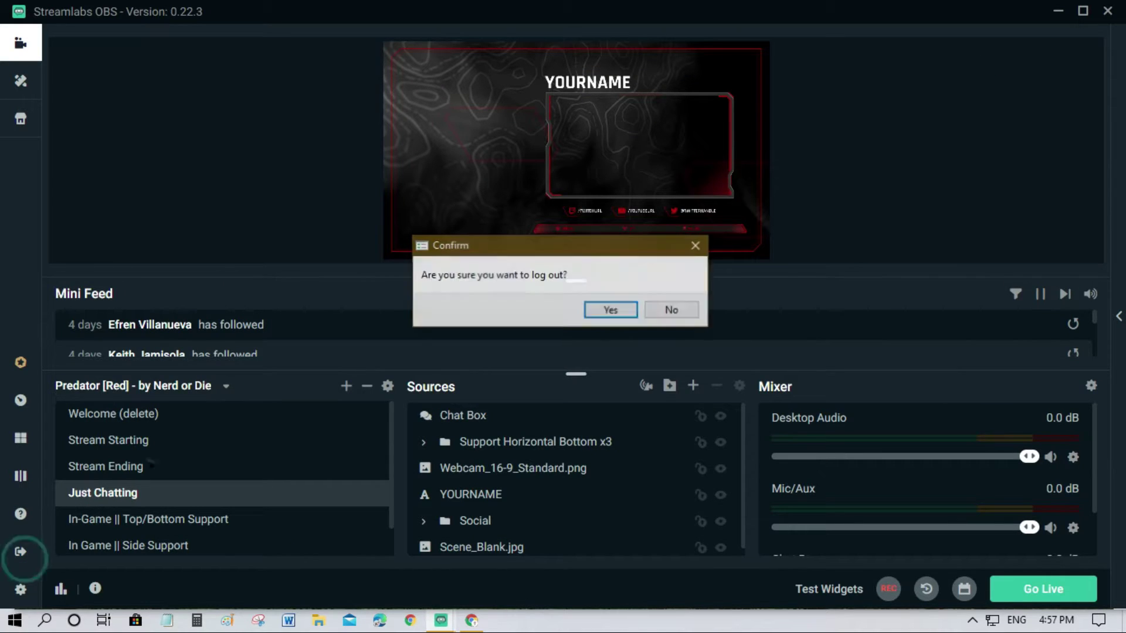
{"action": "left_click", "coordinate": [614, 311]}
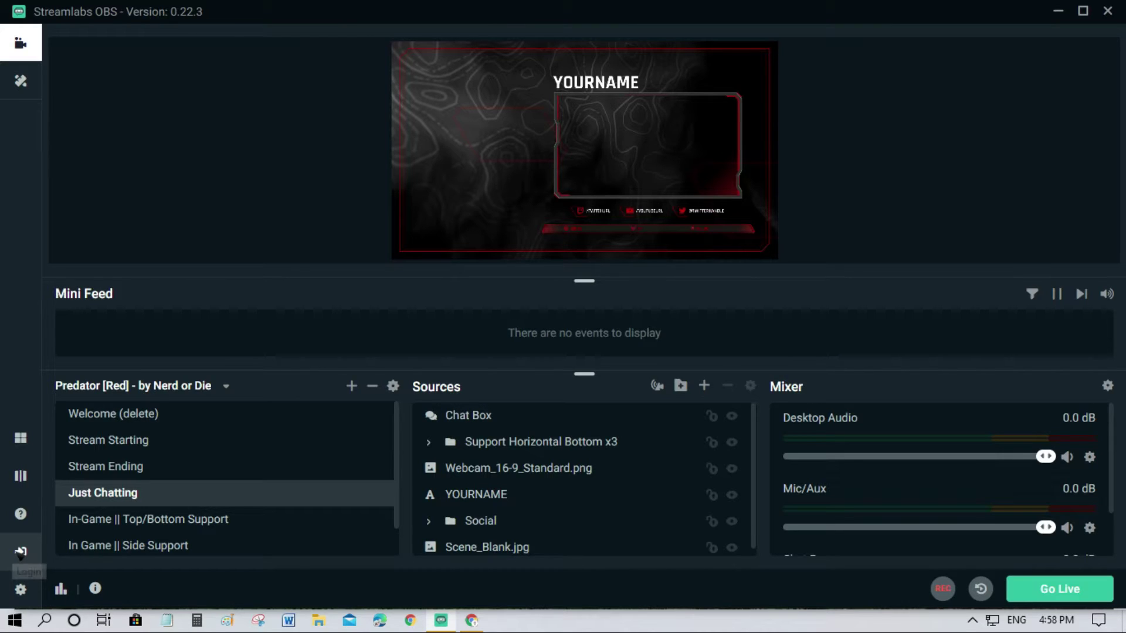
{"action": "left_click", "coordinate": [21, 552]}
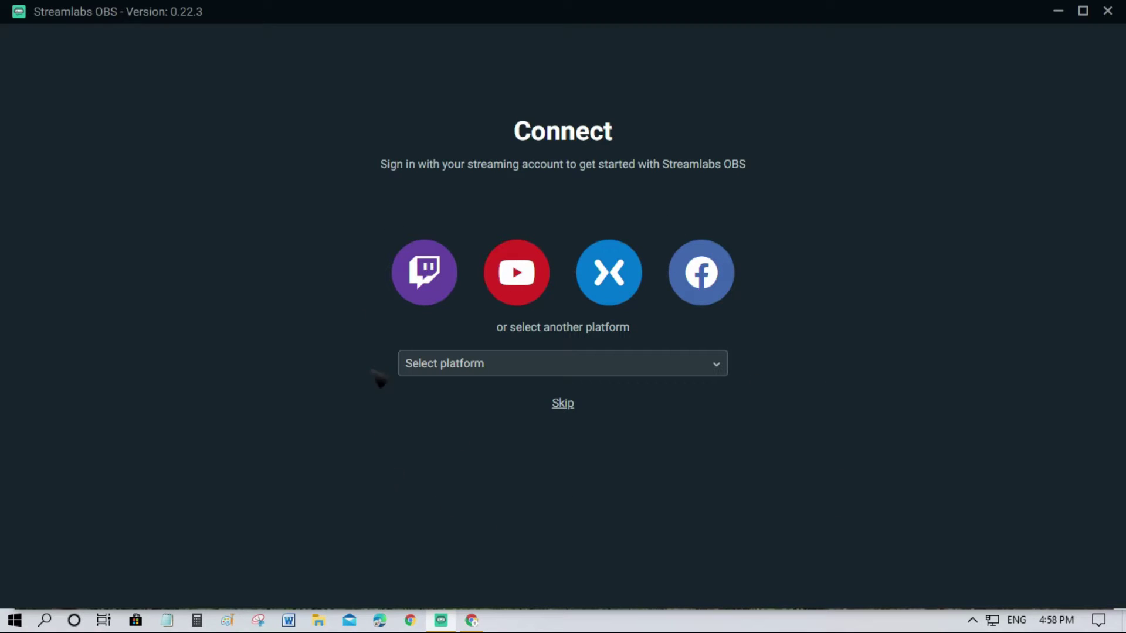
Step: Sign in through YouTube with the second Google account and allow Streamlabs access
{"action": "left_click", "coordinate": [514, 292]}
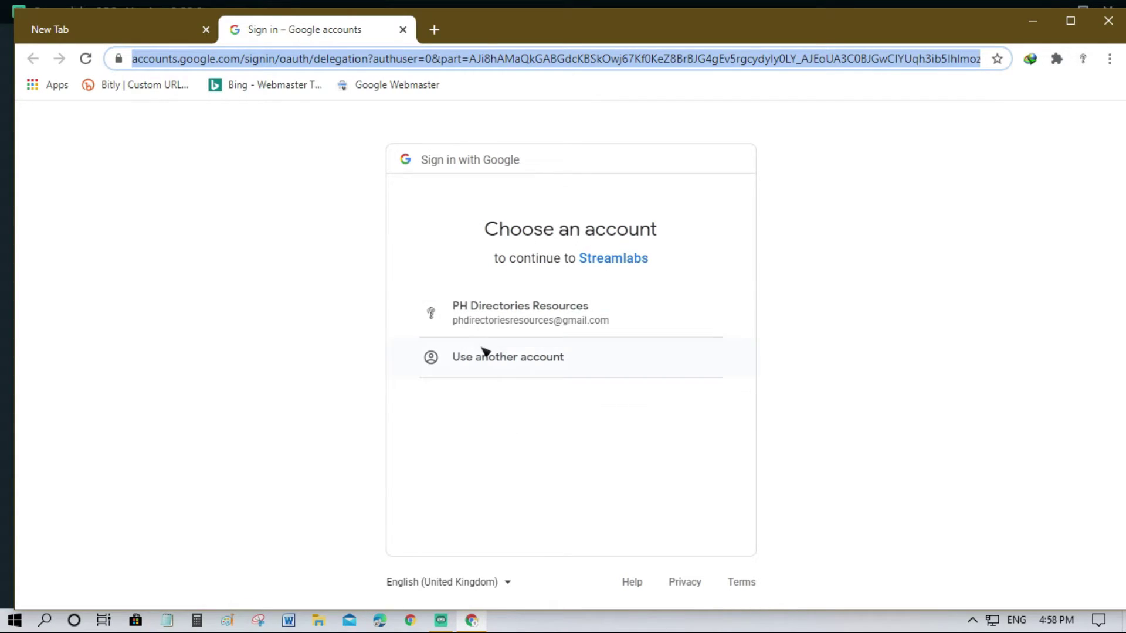
{"action": "left_click", "coordinate": [501, 321]}
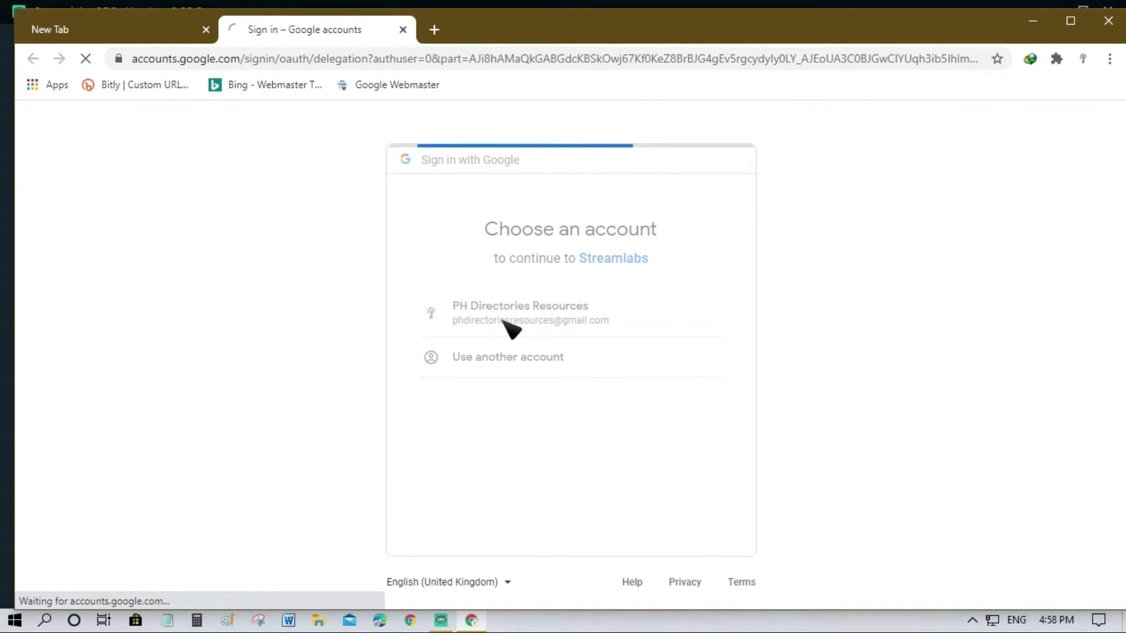
{"action": "scroll", "coordinate": [762, 469], "scroll_direction": "down", "scroll_amount": 3}
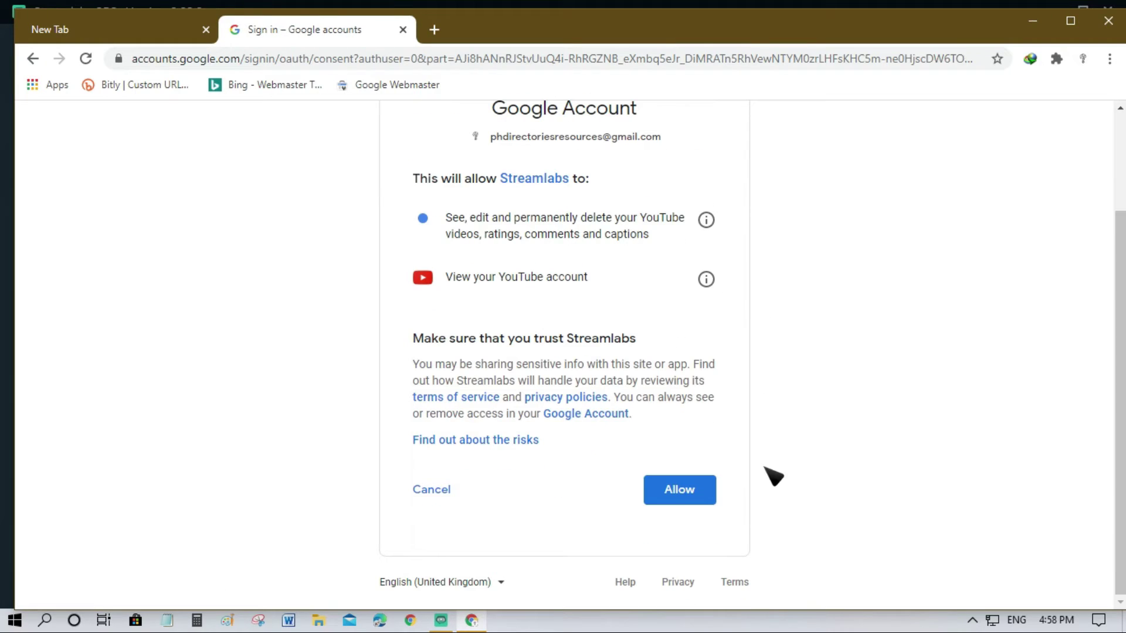
{"action": "left_click", "coordinate": [680, 490]}
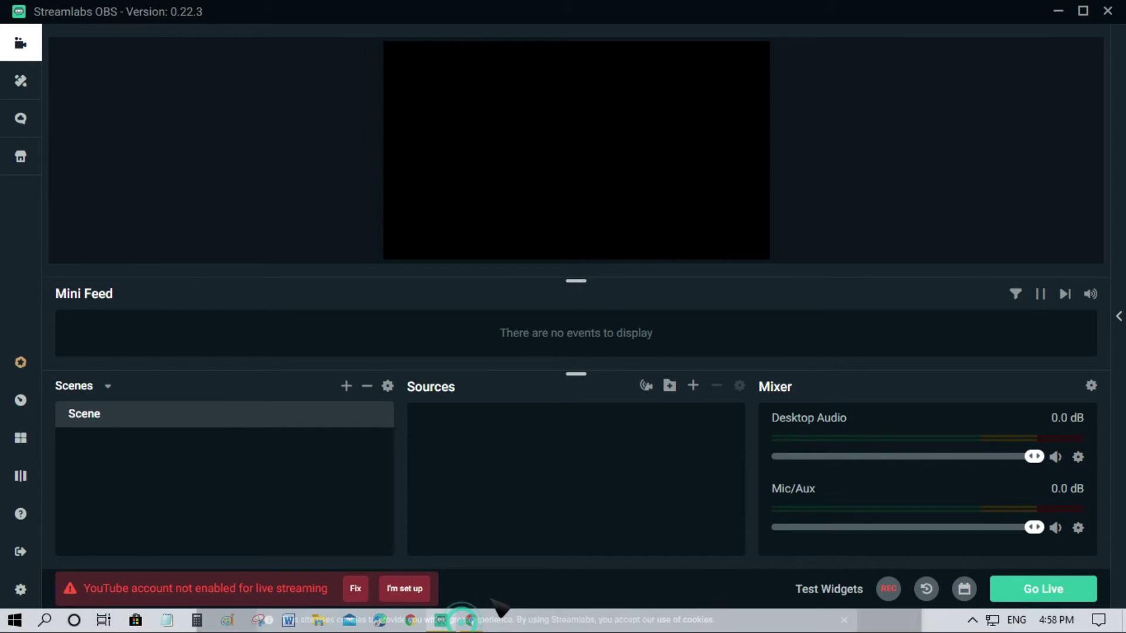
Step: Open the YouTube site in the browser's new tab via a web search for 'youtub'
{"action": "left_click", "coordinate": [473, 621]}
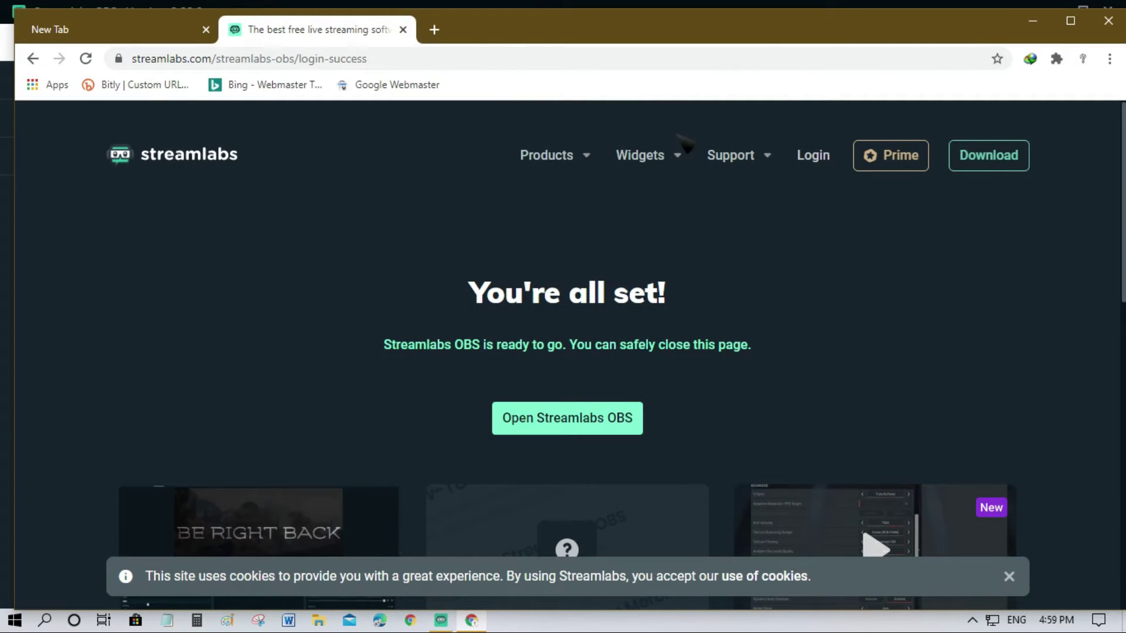
{"action": "left_click", "coordinate": [158, 33]}
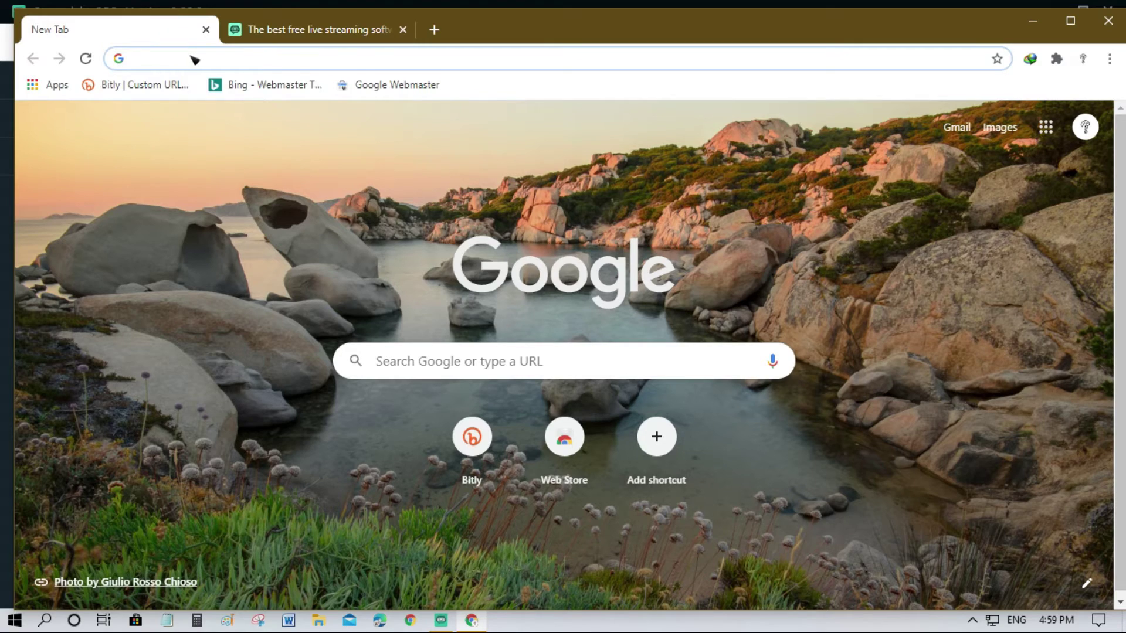
{"action": "type", "text": "youtub"}
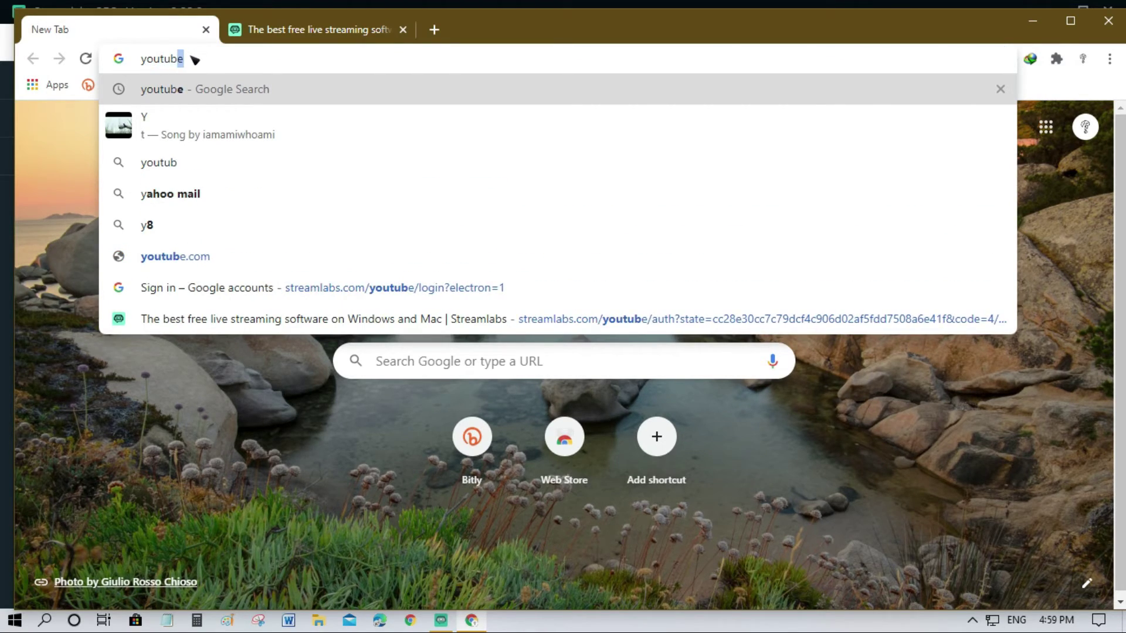
{"action": "key", "text": "Return"}
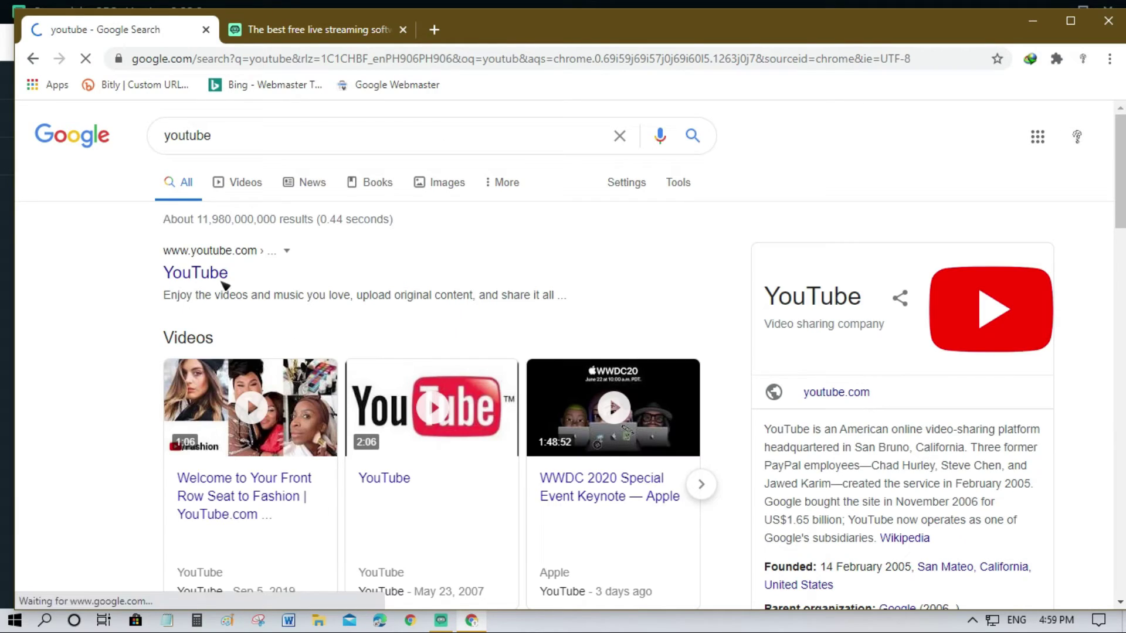
{"action": "left_click", "coordinate": [207, 277]}
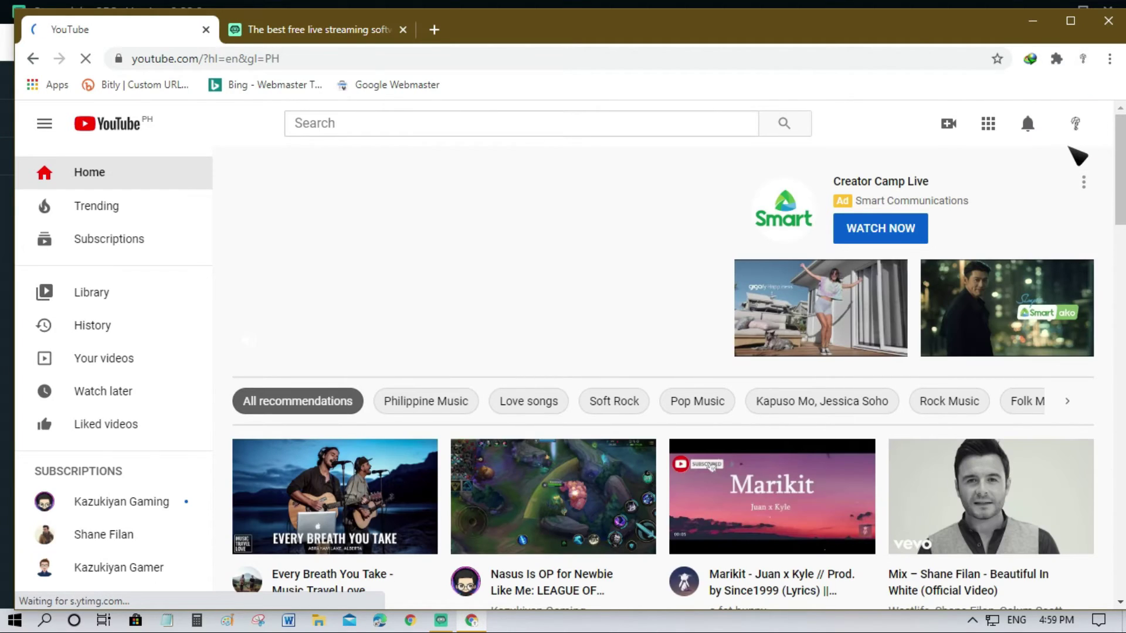
Step: Open the signed-in account's YouTube channel page, then return to Streamlabs OBS
{"action": "left_click", "coordinate": [1076, 125]}
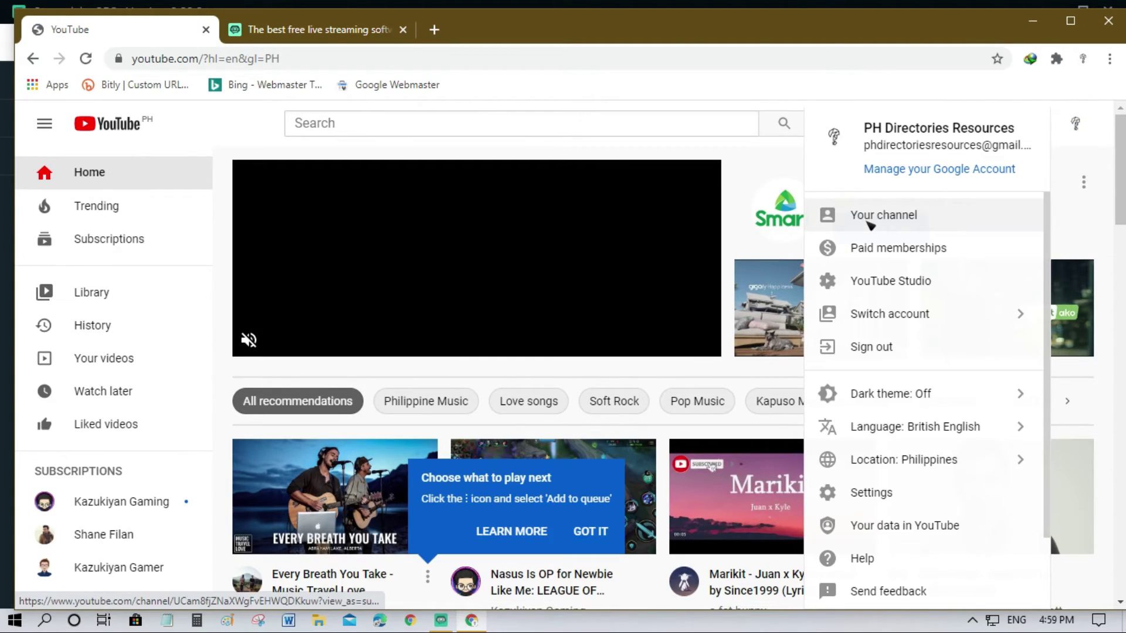
{"action": "left_click", "coordinate": [873, 222]}
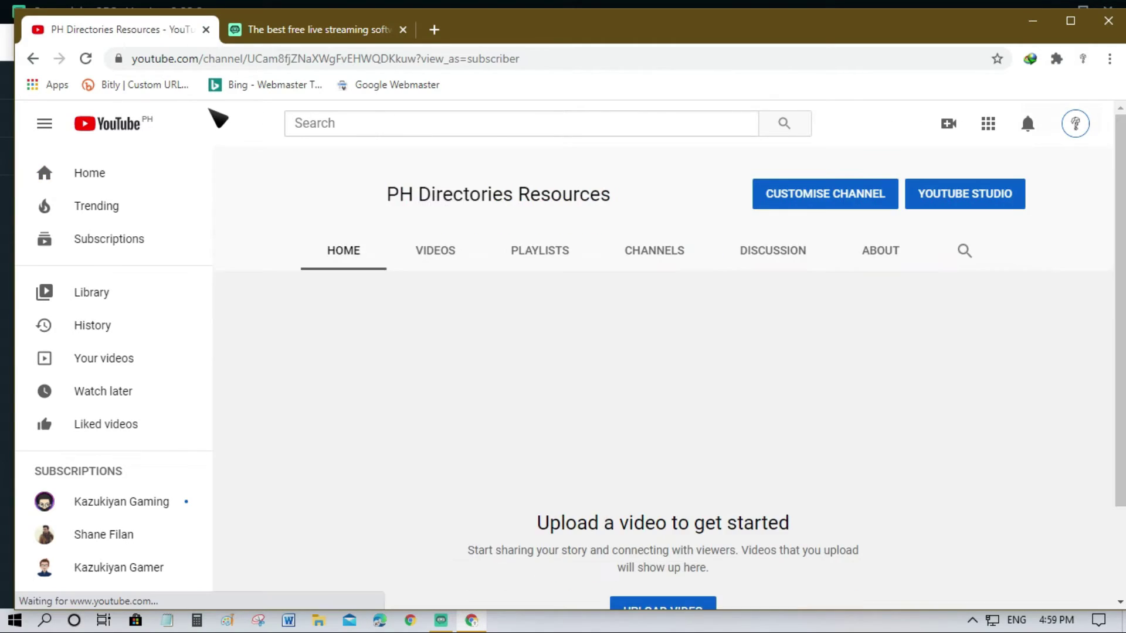
{"action": "left_click", "coordinate": [269, 28]}
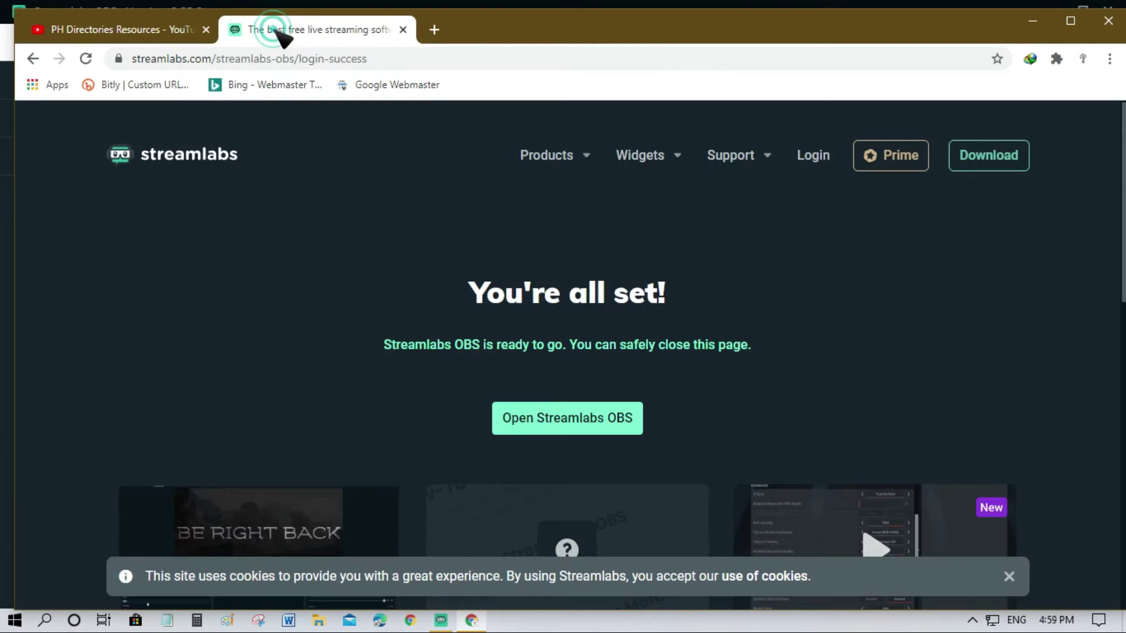
{"action": "left_click", "coordinate": [440, 620]}
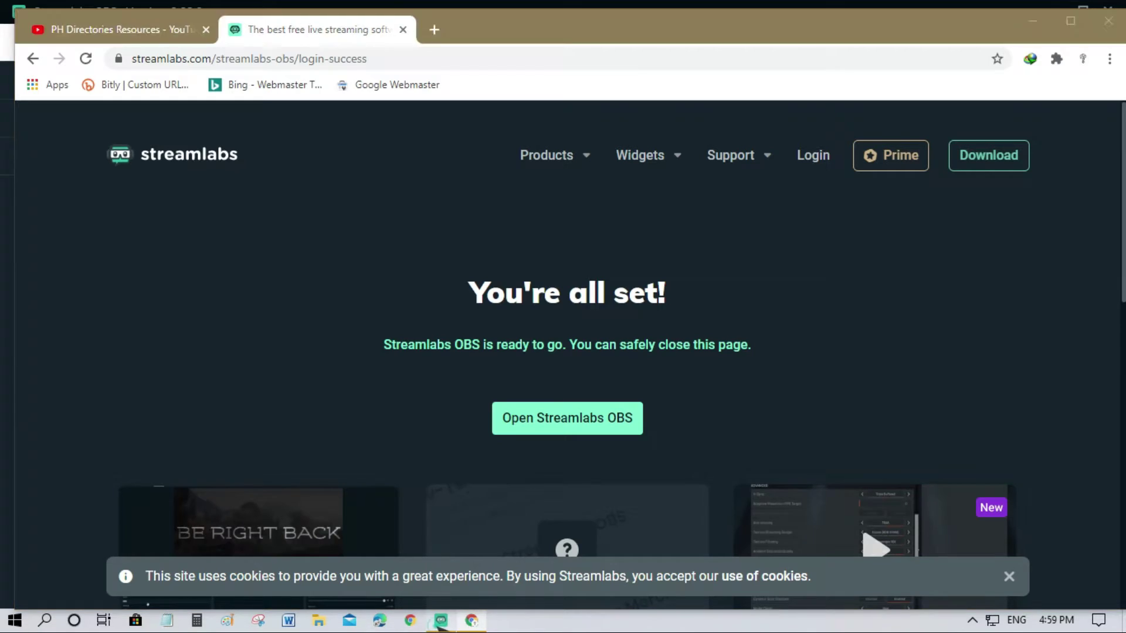
Step: Check the scene collection list, then open Settings on the Scene Collections page
{"action": "left_click", "coordinate": [101, 386]}
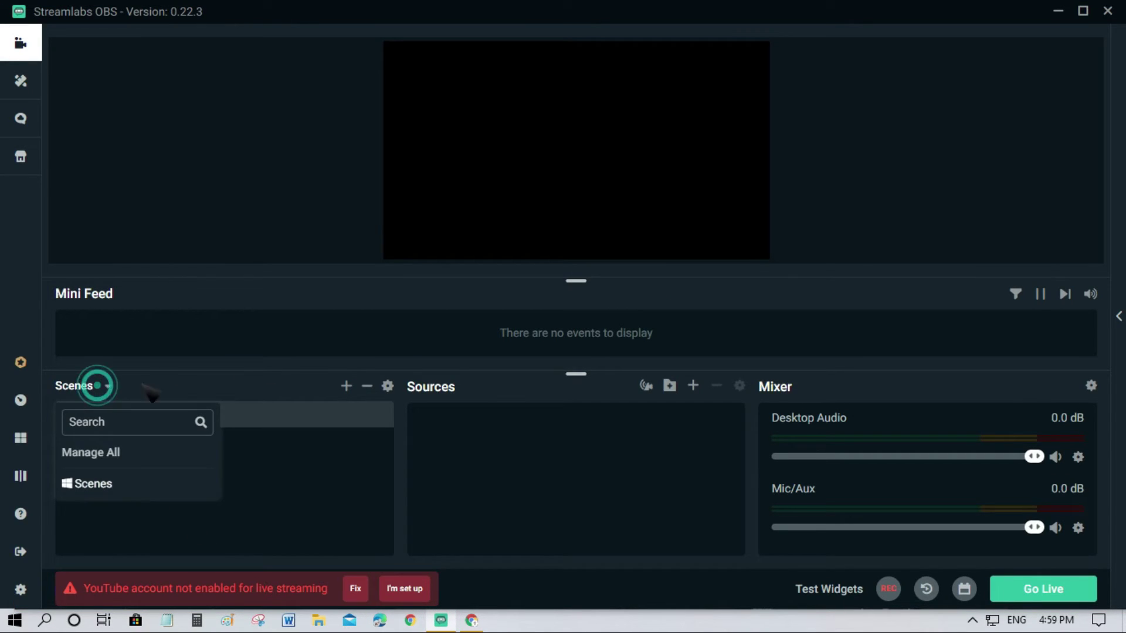
{"action": "left_click", "coordinate": [352, 521]}
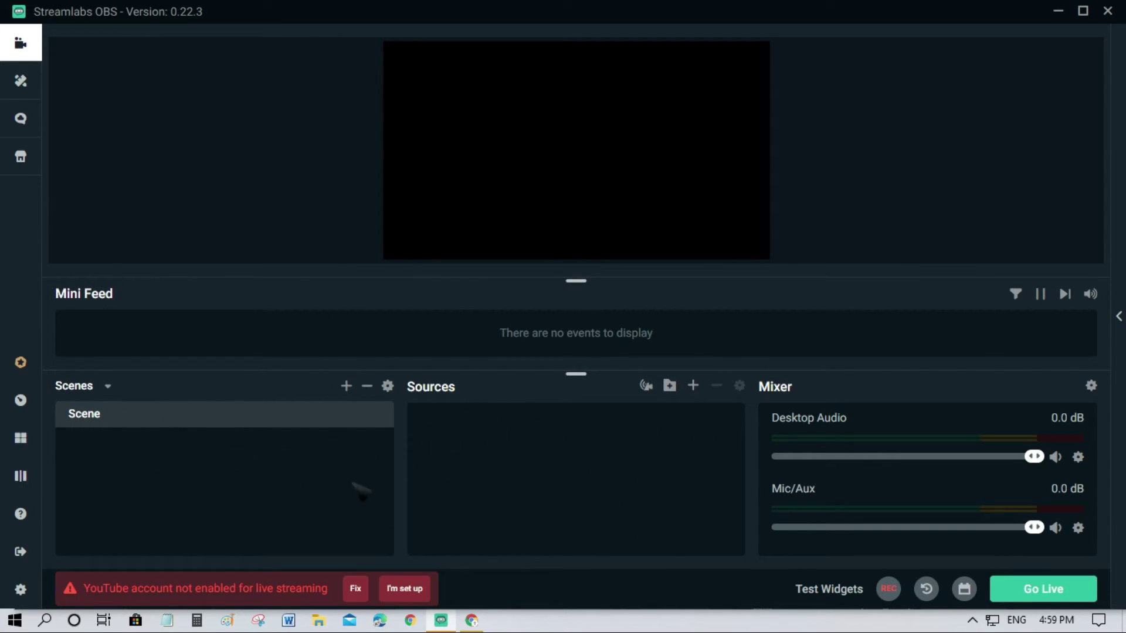
{"action": "left_click", "coordinate": [27, 597]}
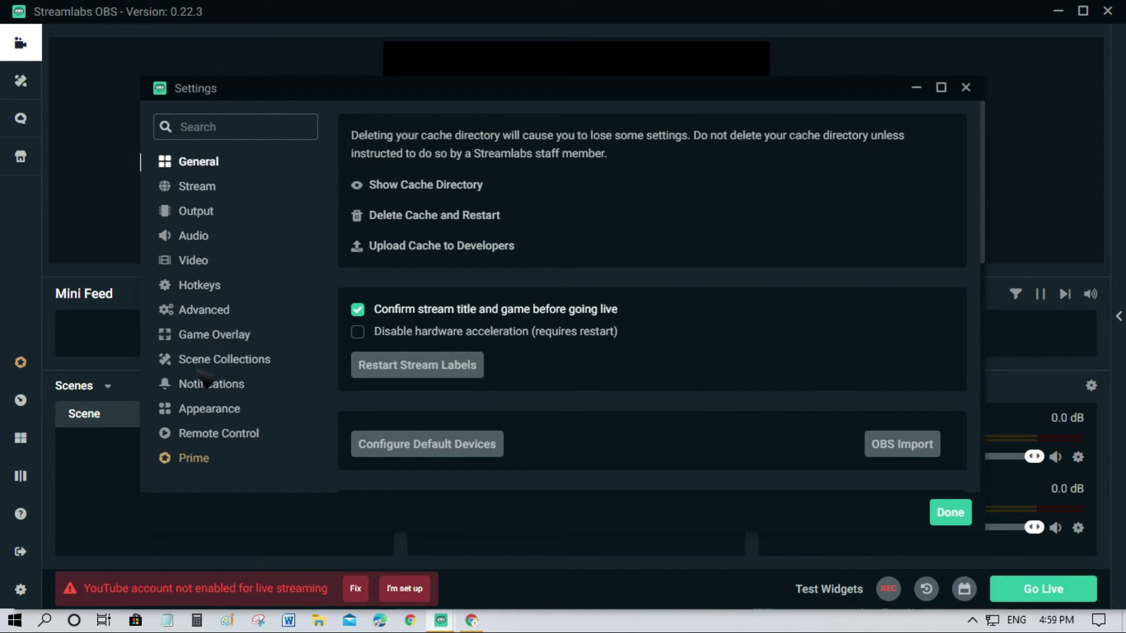
{"action": "left_click", "coordinate": [197, 360]}
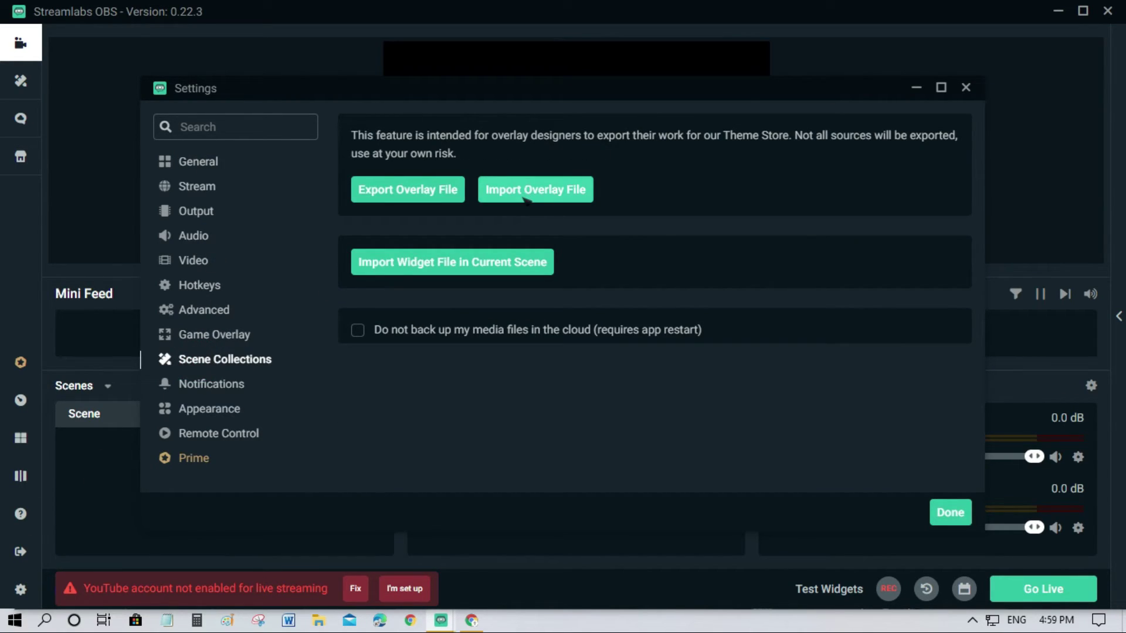
Step: Import 'Sample Overlay for Test.overlay' from the ML Stream folder as an overlay file
{"action": "left_click", "coordinate": [532, 194]}
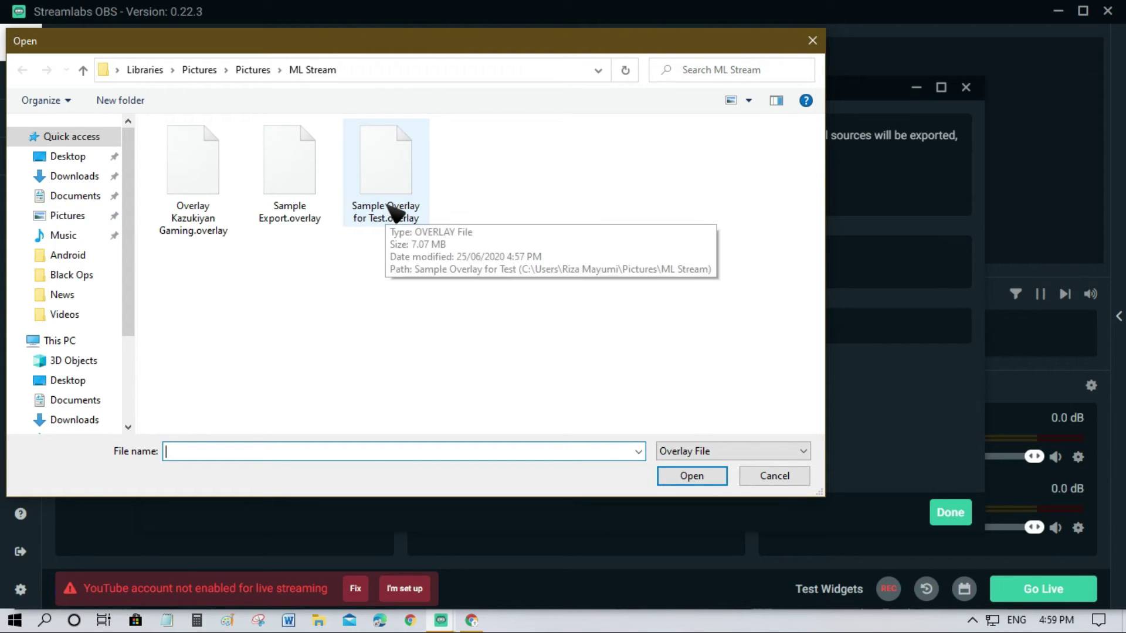
{"action": "left_click", "coordinate": [390, 207]}
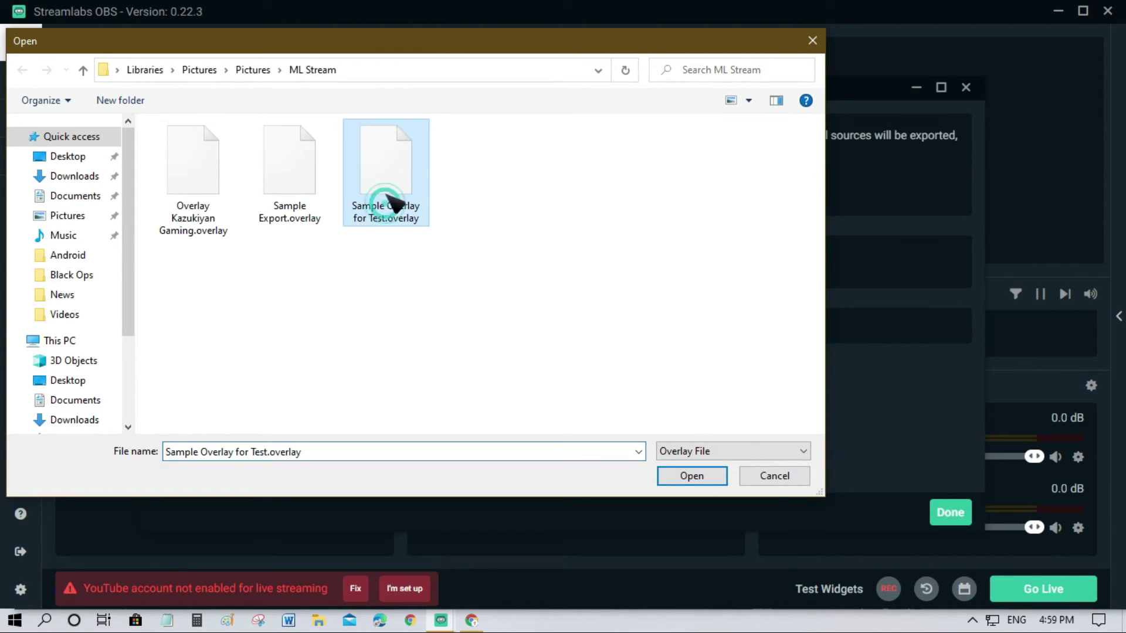
{"action": "left_click", "coordinate": [691, 478]}
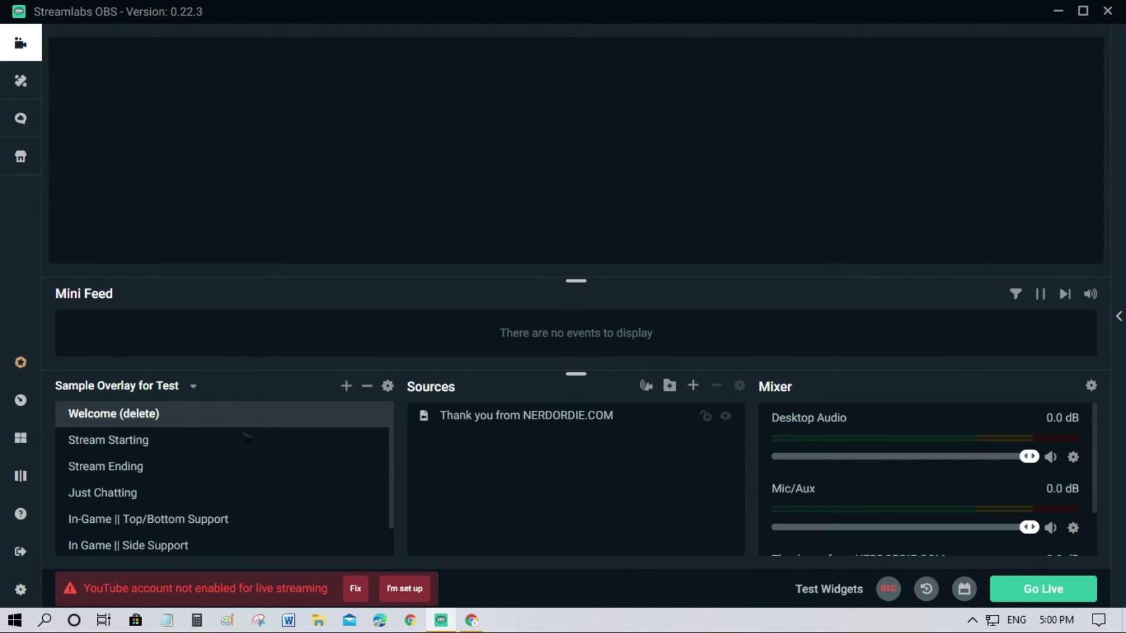
Step: Check the list of available scene collections, then dismiss it
{"action": "left_click", "coordinate": [127, 444]}
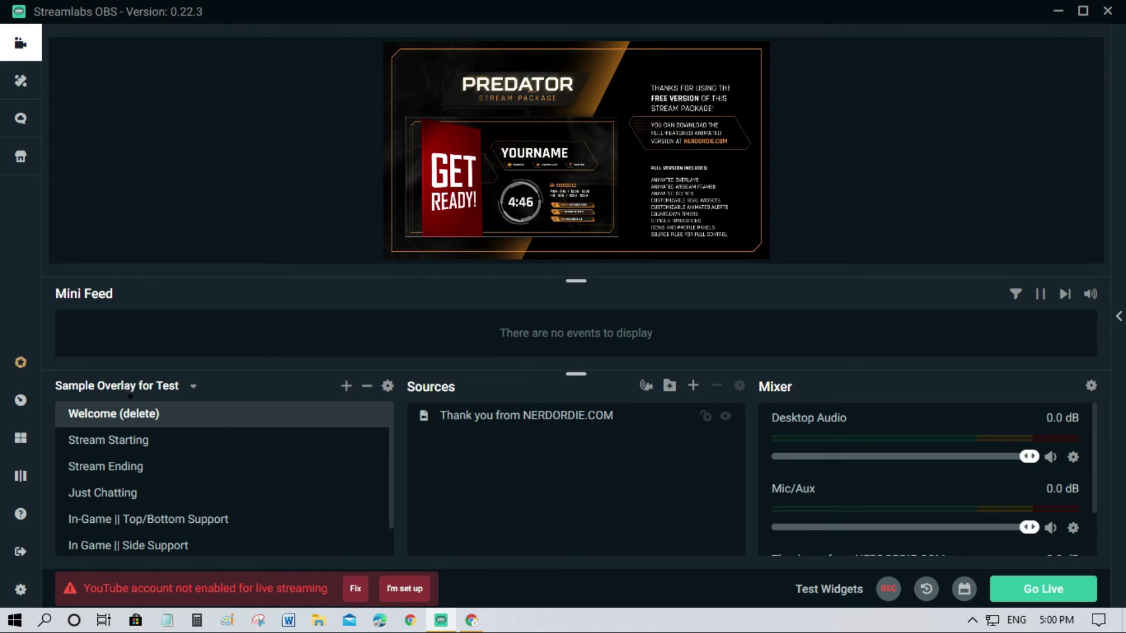
{"action": "left_click", "coordinate": [130, 395]}
{"action": "left_click", "coordinate": [135, 390]}
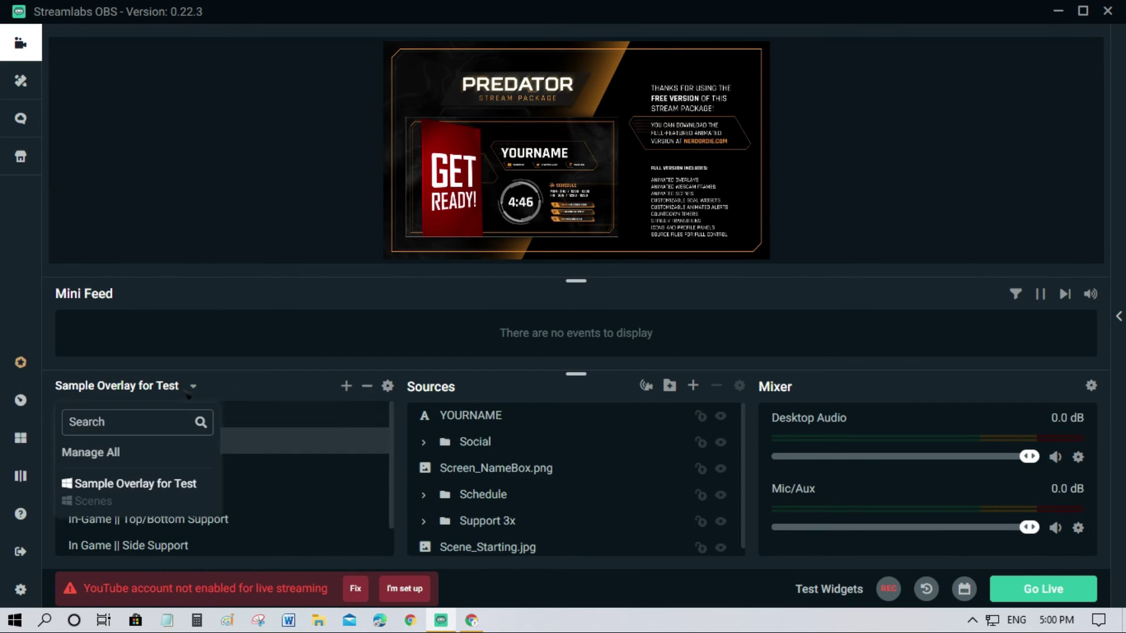
{"action": "left_click", "coordinate": [256, 489]}
Step: Preview the Stream Ending, Just Chatting and Stream Starting scenes, finishing on Just Chatting
{"action": "left_click", "coordinate": [119, 466]}
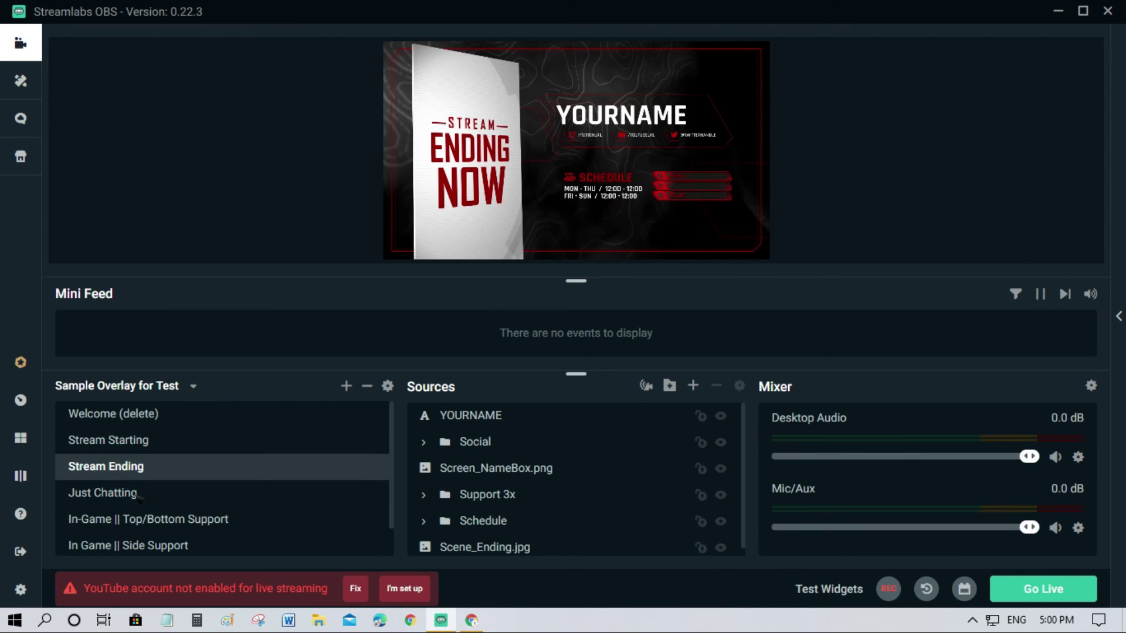
{"action": "left_click", "coordinate": [119, 492]}
{"action": "left_click", "coordinate": [120, 468]}
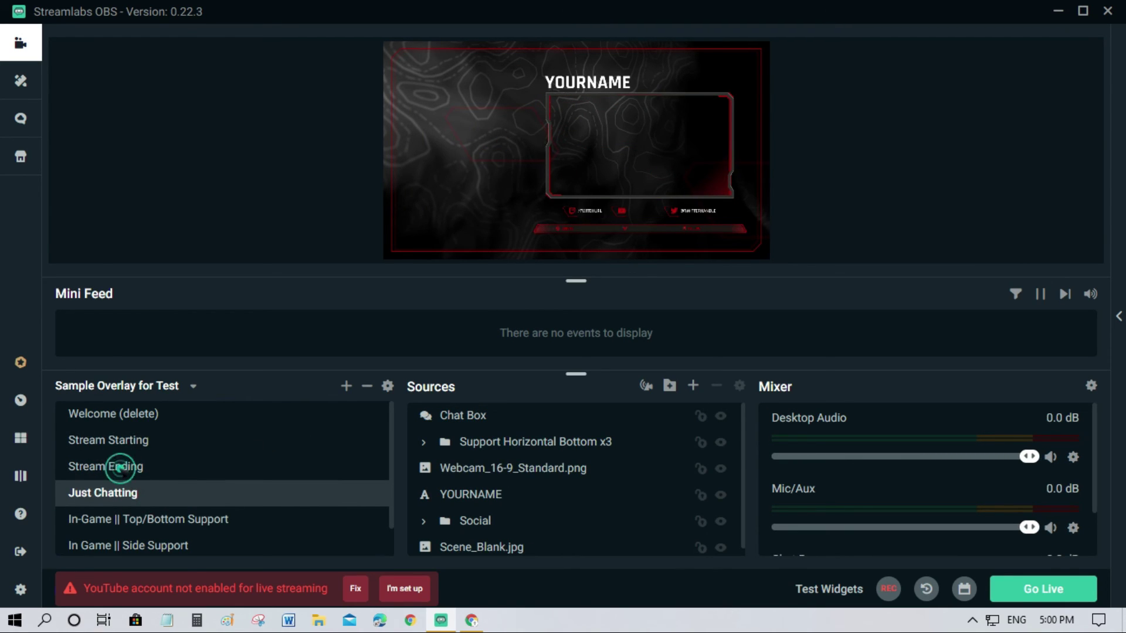
{"action": "left_click", "coordinate": [112, 440]}
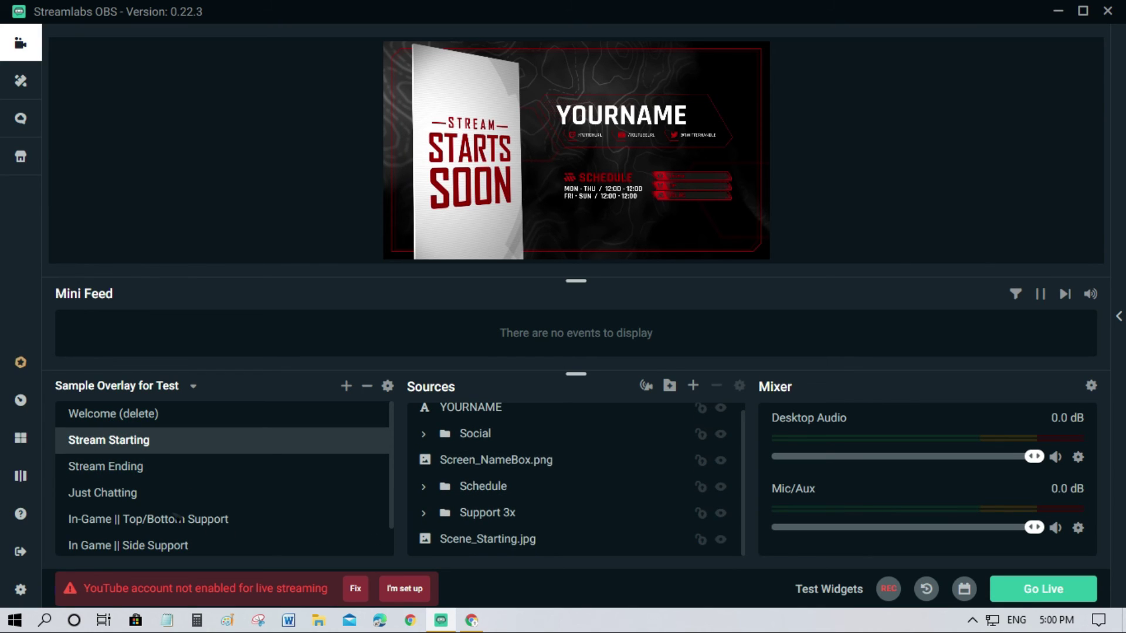
{"action": "left_click", "coordinate": [142, 496]}
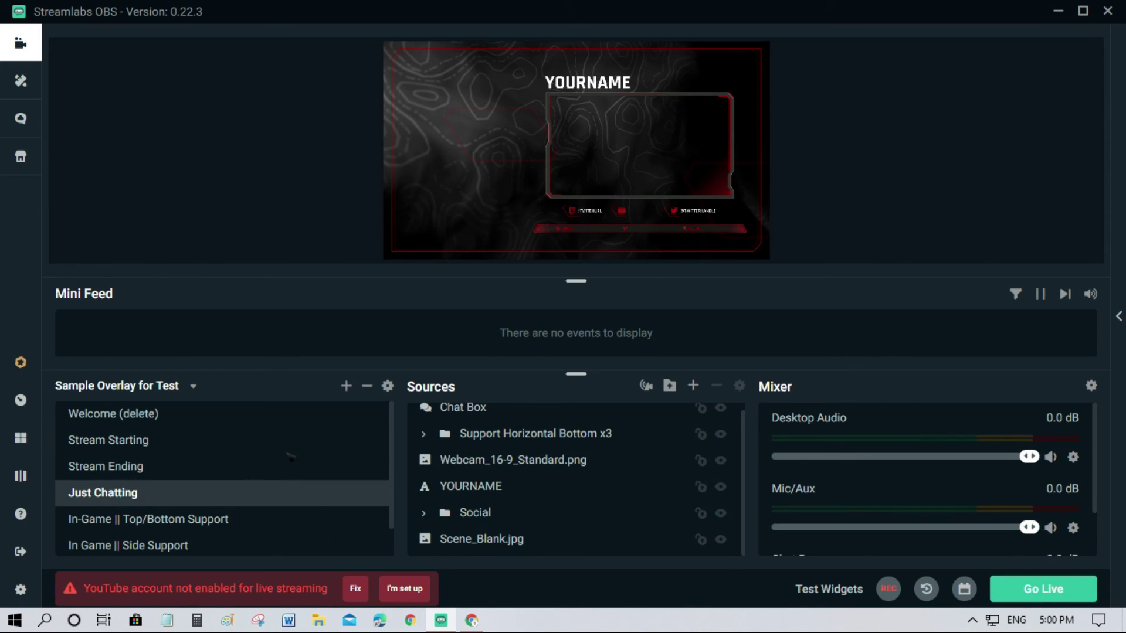